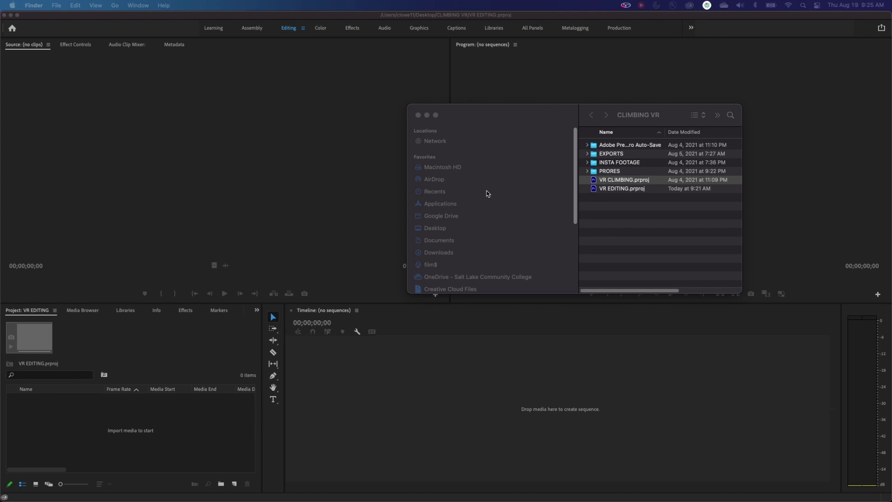
# Move the CLIMBING VR Finder window over the empty VR EDITING Premiere workspace
pyautogui.moveTo(476, 116); pyautogui.dragTo(438, 122)
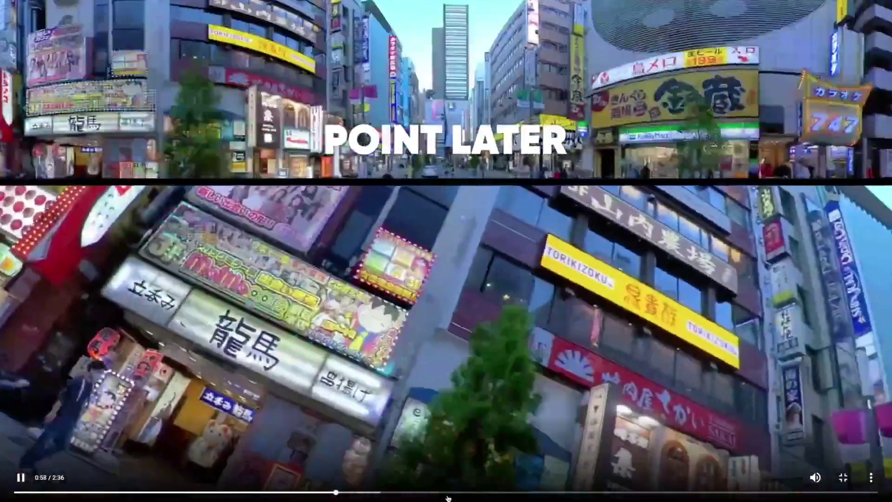
# Skip the 360 camera video from 0:58 ahead to the rooftop aerial shot near 1:38
pyautogui.click(447, 492)
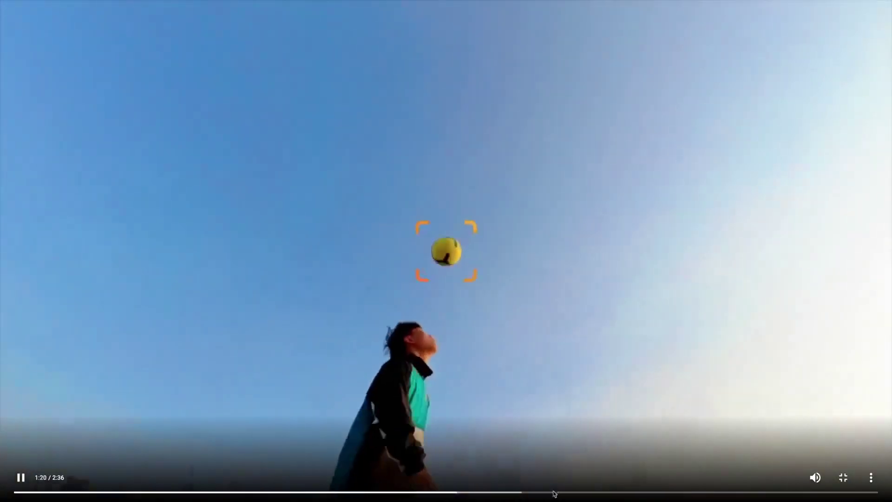
pyautogui.click(556, 491)
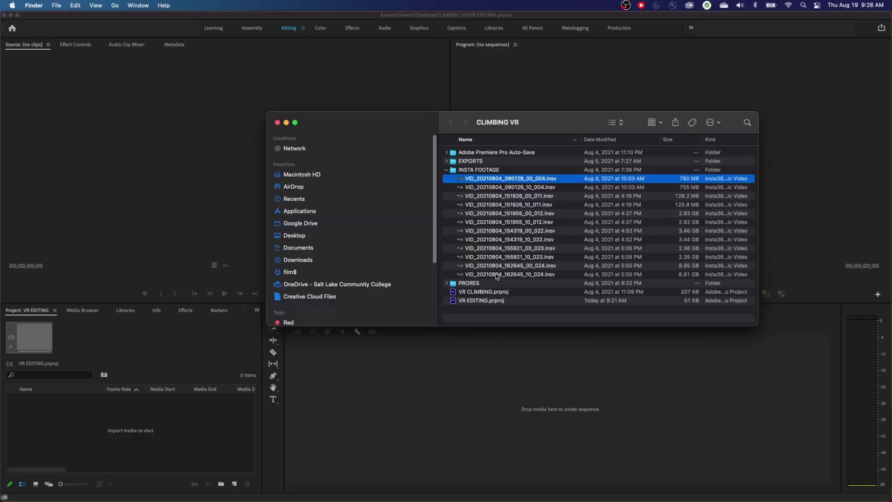
# Review the INSTA FOOTAGE clips, selecting VID_20210804_090129_00_004.insv, then collapse the folder
pyautogui.click(497, 274)
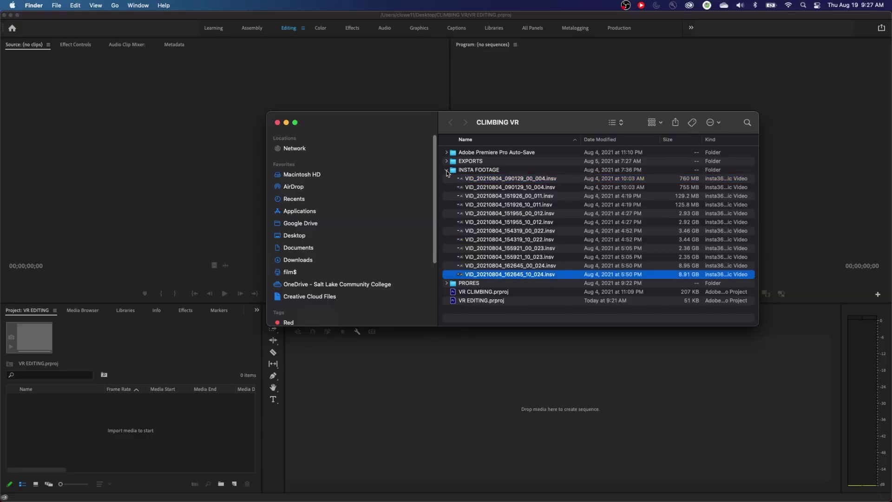
pyautogui.click(473, 173)
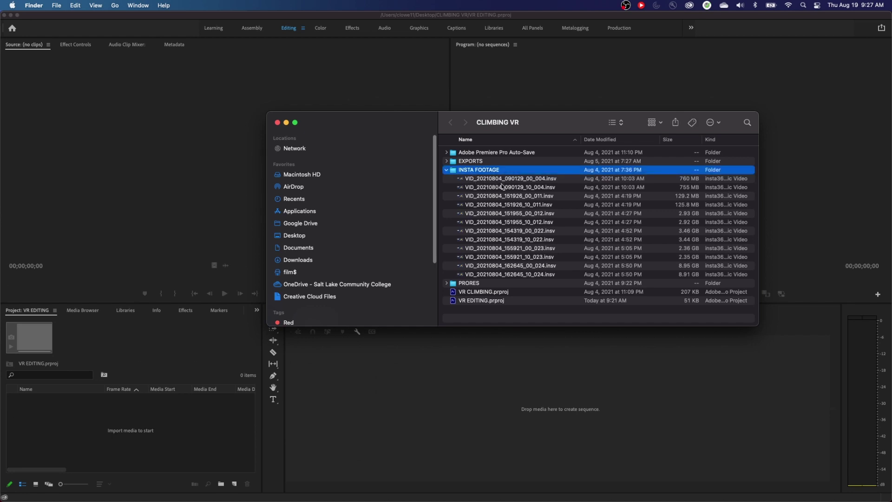
pyautogui.click(551, 180)
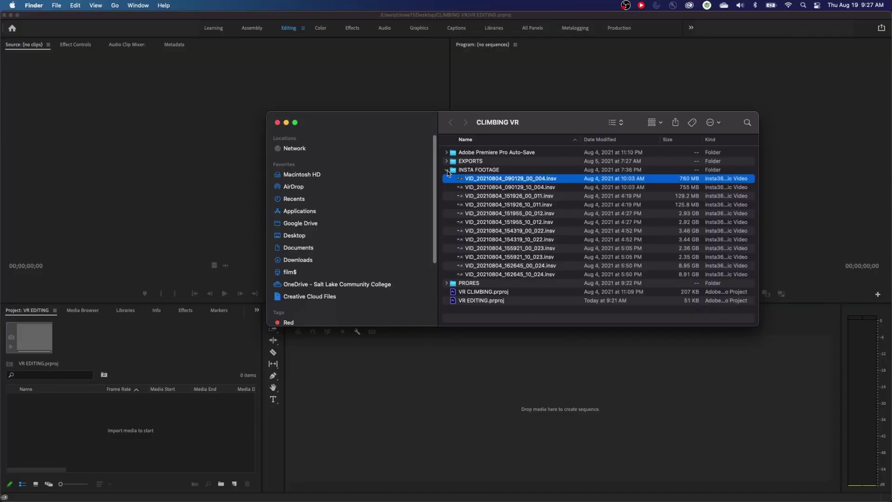
pyautogui.click(446, 171)
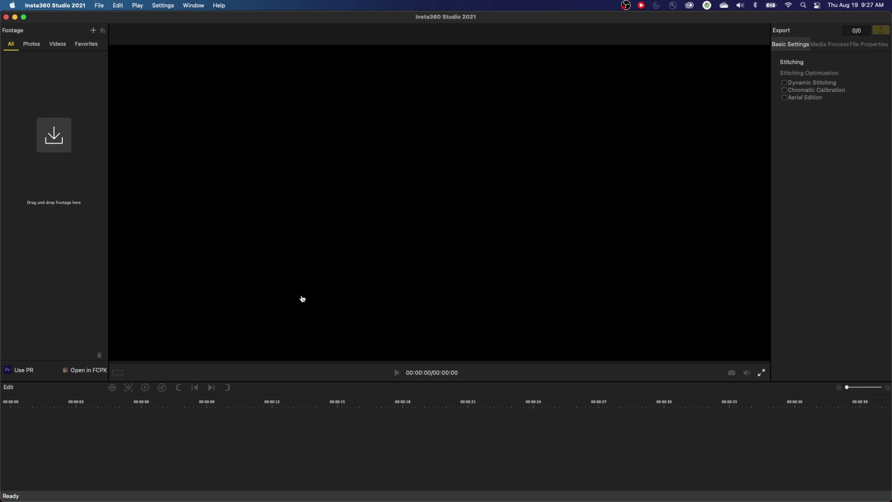
# Drag the INSTA FOOTAGE folder from Finder into Insta360 Studio's footage library, loading its six clips
pyautogui.press('super+Tab')
pyautogui.click(446, 169)
pyautogui.moveTo(478, 170); pyautogui.dragTo(56, 134)
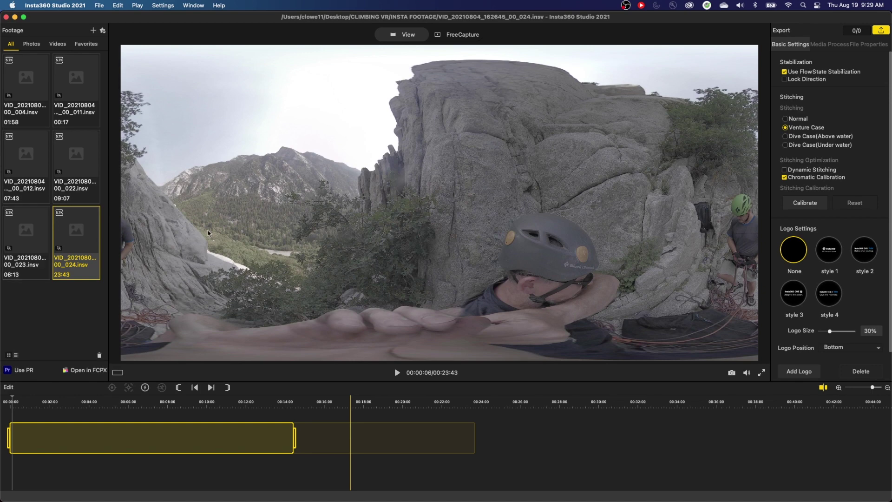
# Select clips 012, 022, 023 and 024, preview Batch Export, and keep Venture Case stitching
pyautogui.click(87, 297)
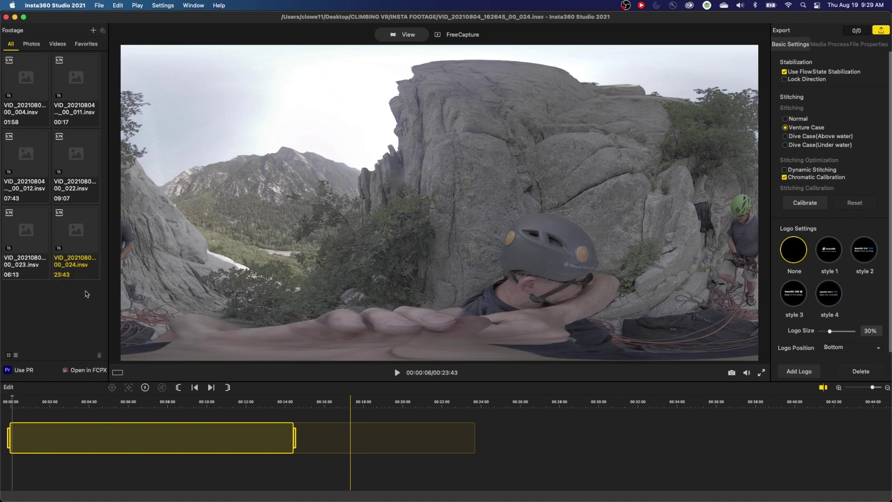
pyautogui.moveTo(86, 294); pyautogui.dragTo(25, 171)
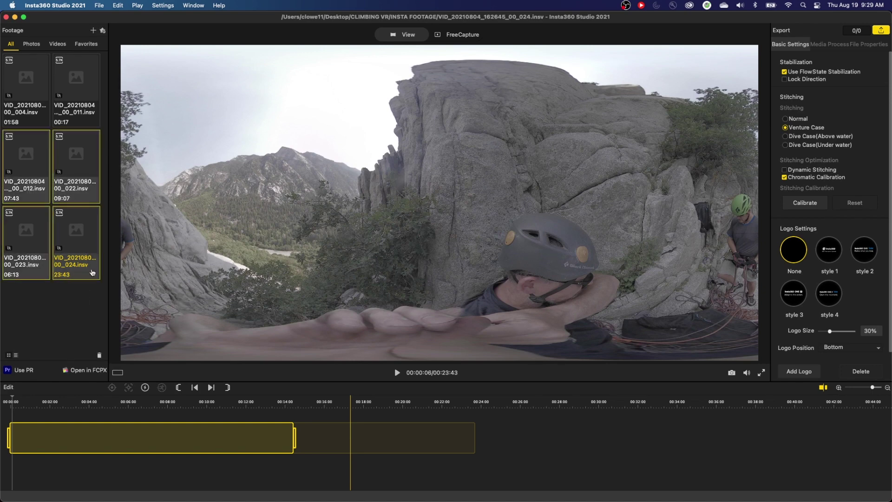
pyautogui.rightClick(81, 168)
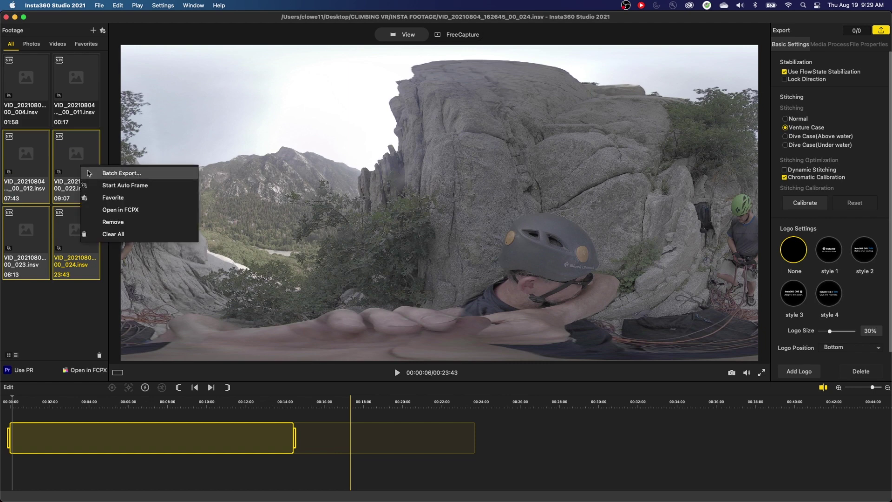
pyautogui.click(88, 173)
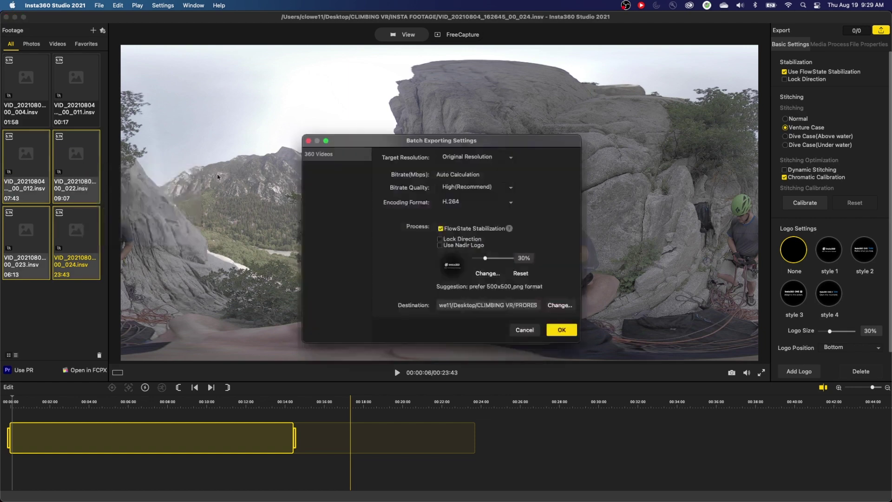
pyautogui.click(524, 330)
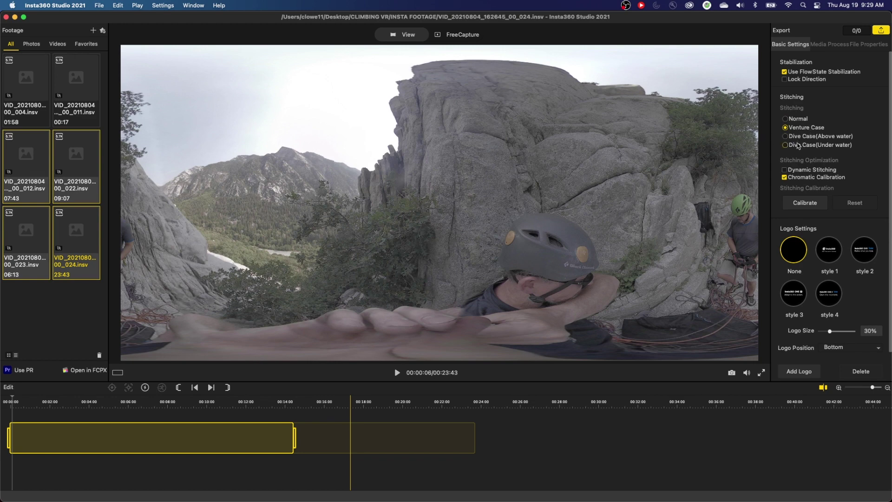
pyautogui.click(785, 119)
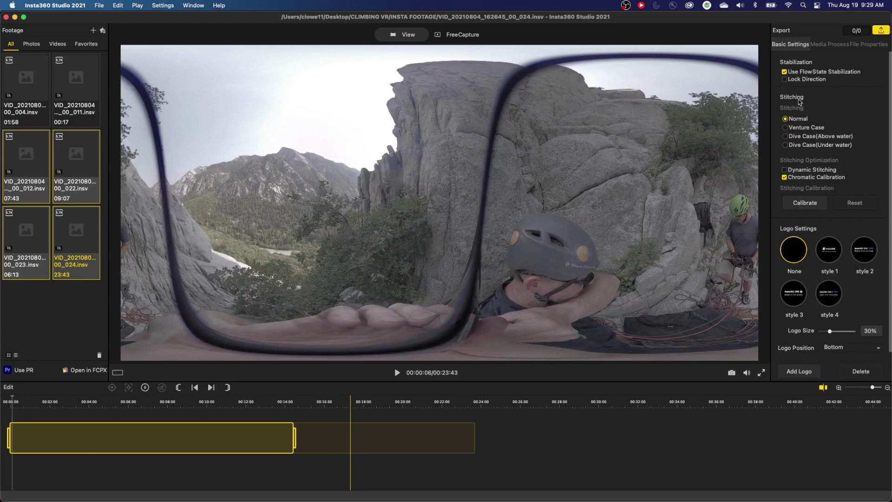
pyautogui.click(785, 128)
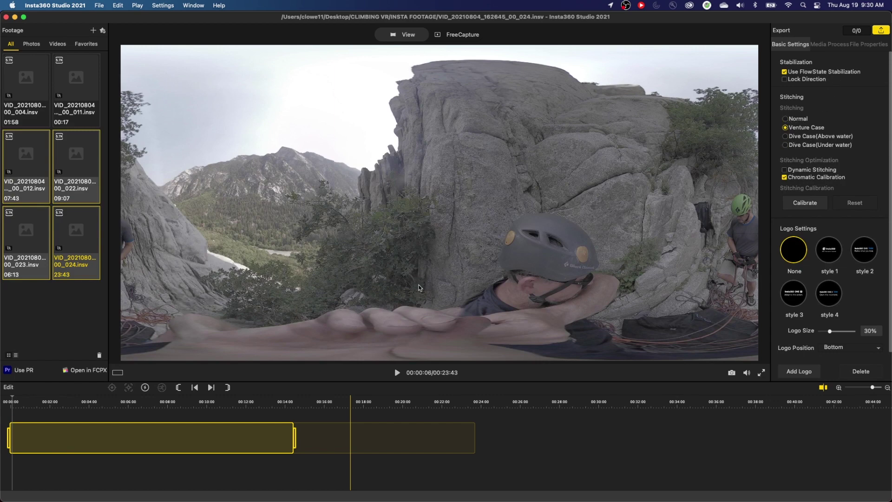
# Batch-export the four selected clips as ProRes 422 into the CLIMBING VR/PRORES folder
pyautogui.rightClick(88, 233)
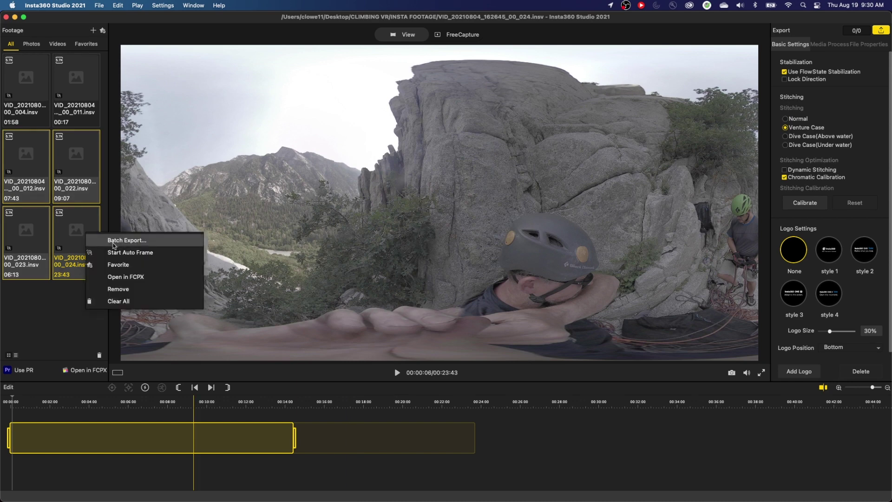
pyautogui.click(114, 240)
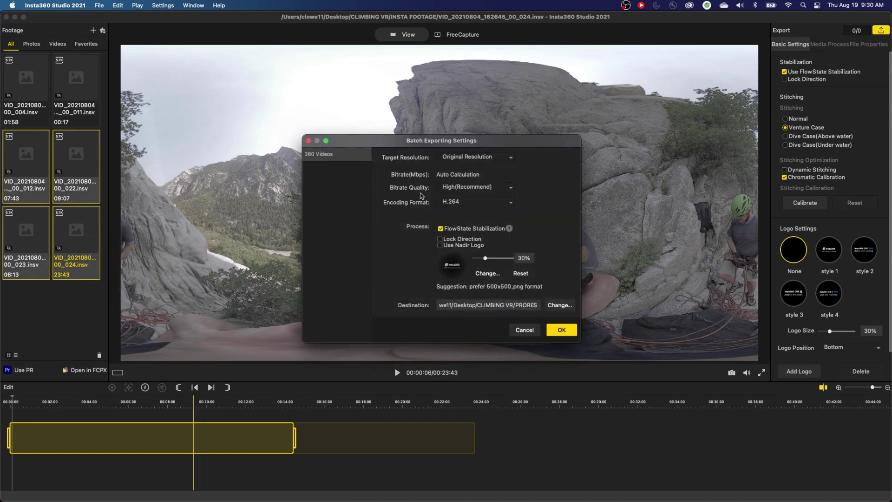
pyautogui.click(458, 203)
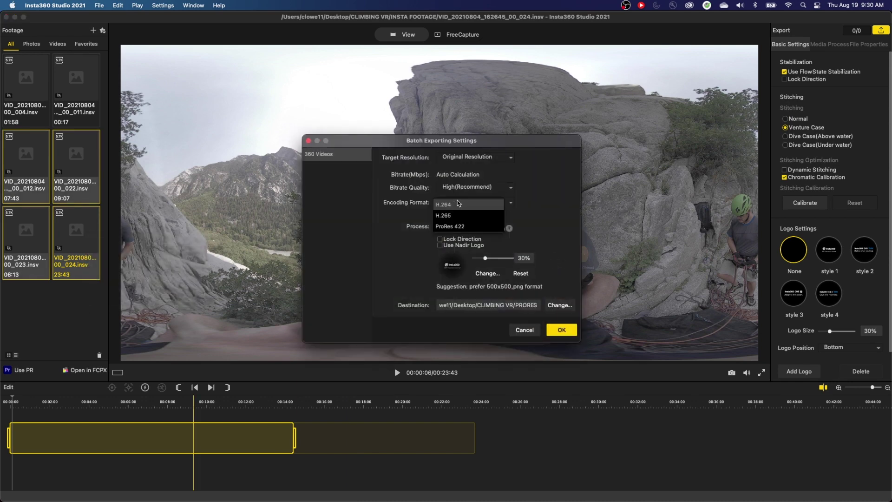
pyautogui.click(459, 227)
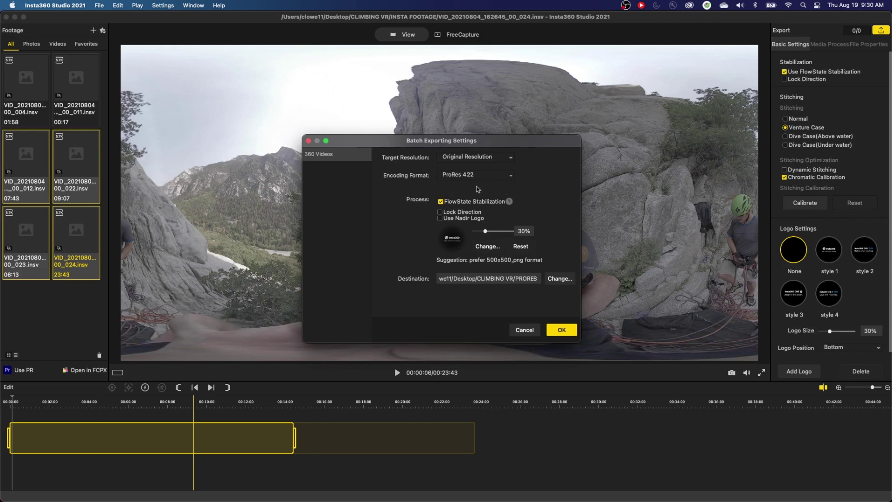
pyautogui.click(477, 175)
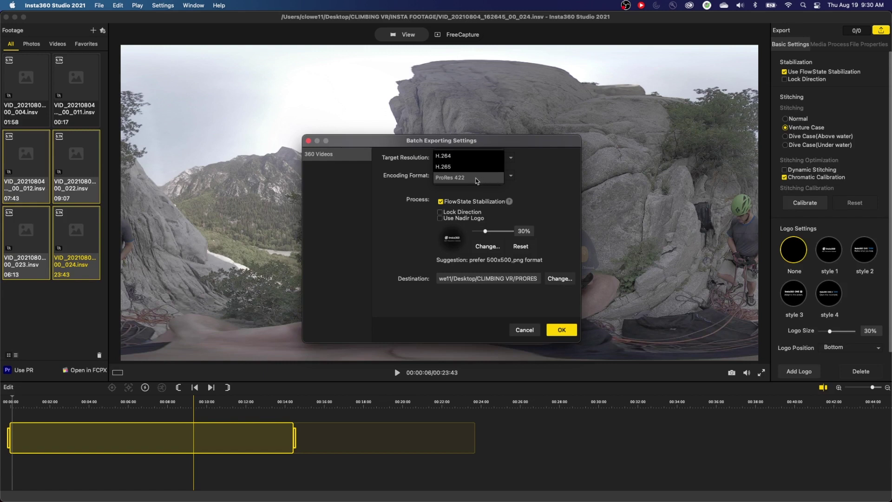
pyautogui.click(476, 179)
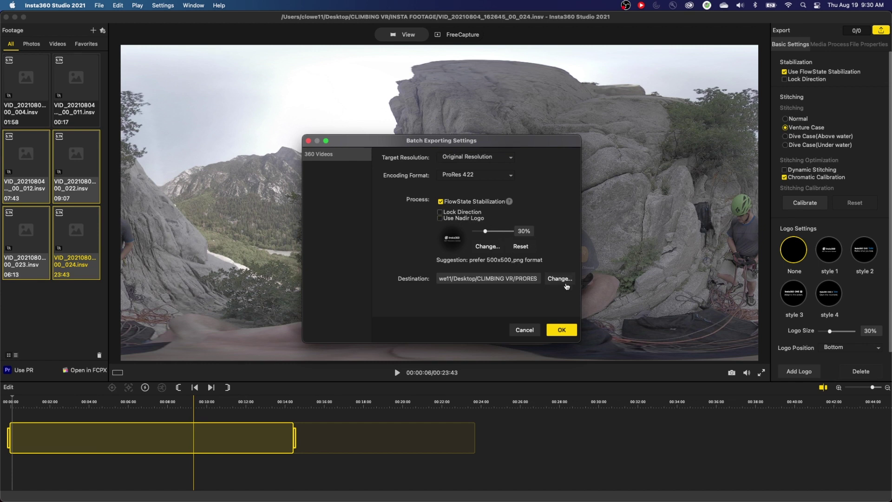
pyautogui.click(559, 279)
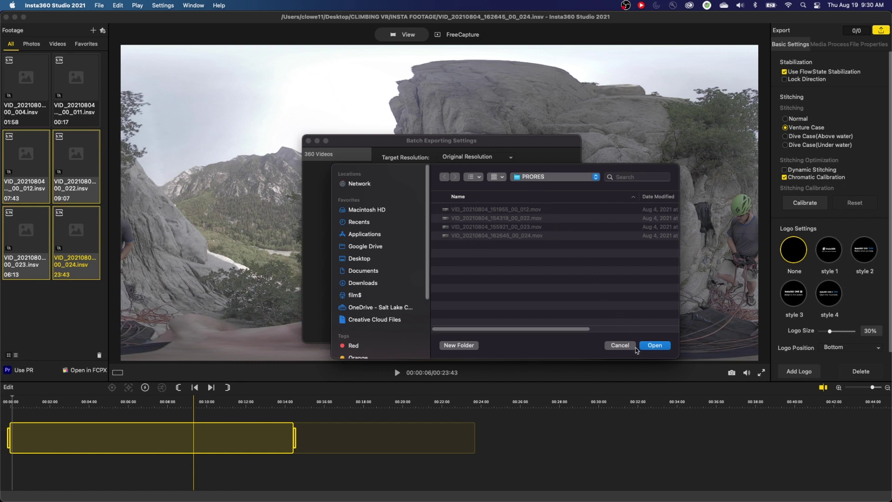
pyautogui.click(640, 347)
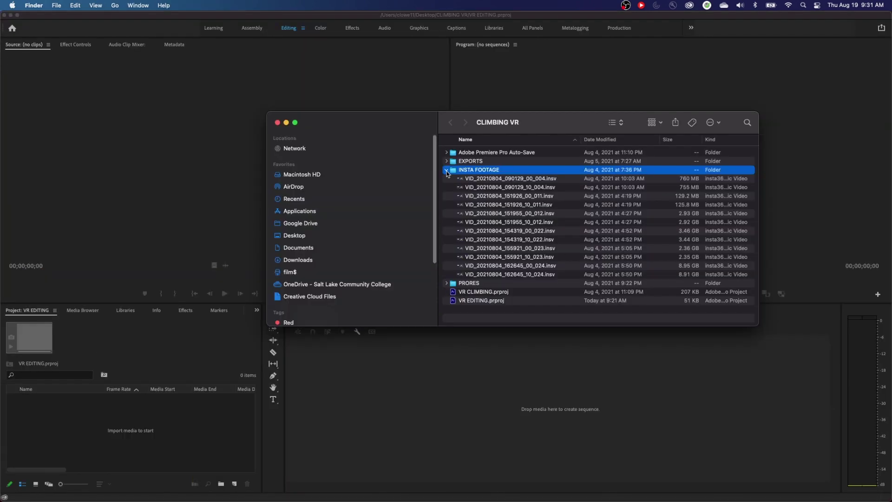
# Drag all four .mov clips from Finder's PRORES folder into Premiere's Project panel
pyautogui.click(446, 169)
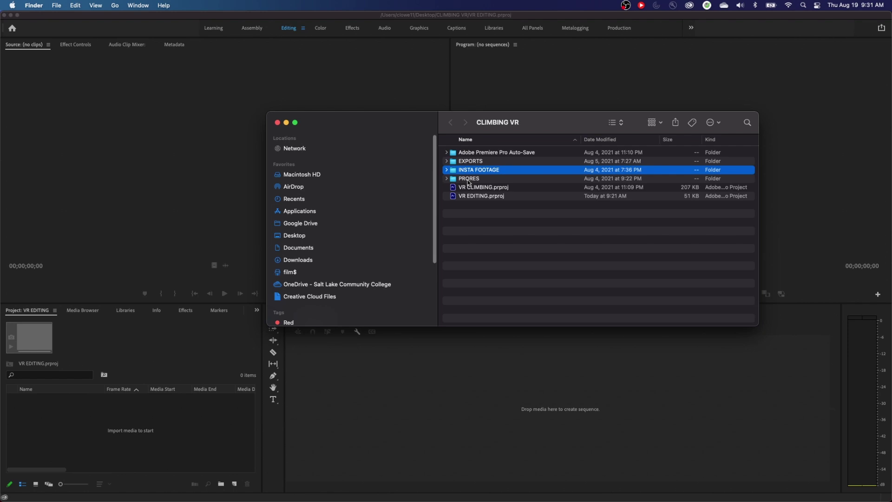
pyautogui.click(454, 180)
pyautogui.click(447, 178)
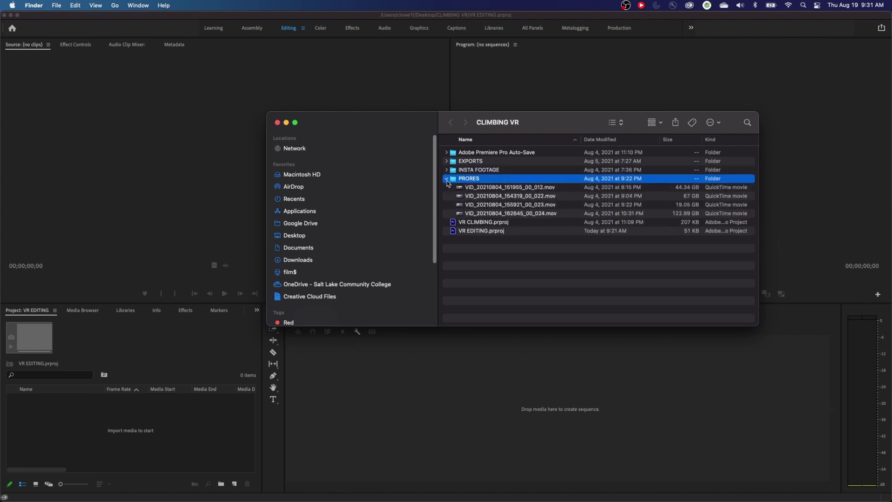
pyautogui.click(469, 188)
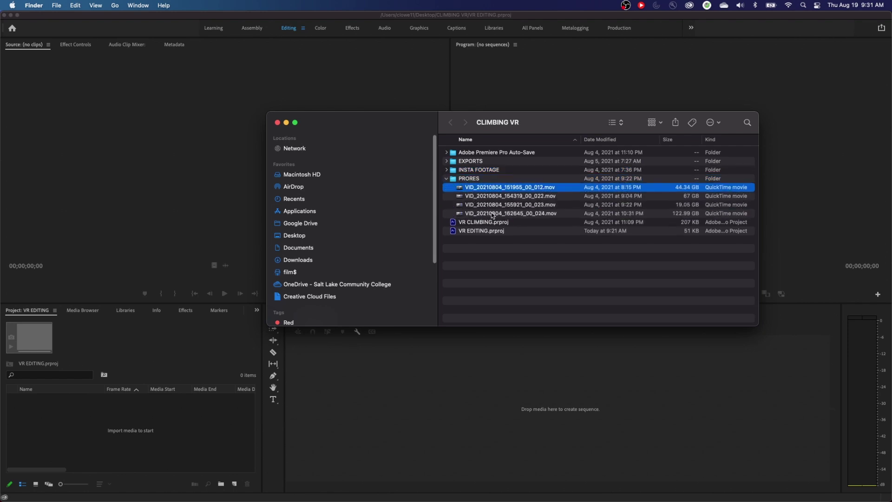
pyautogui.keyDown('shift'); pyautogui.click(492, 213); pyautogui.keyUp('shift')
pyautogui.moveTo(483, 192); pyautogui.dragTo(147, 420)
# Build a new sequence from the 024 clip and bring up the Program monitor's VR Video menu
pyautogui.click(34, 432)
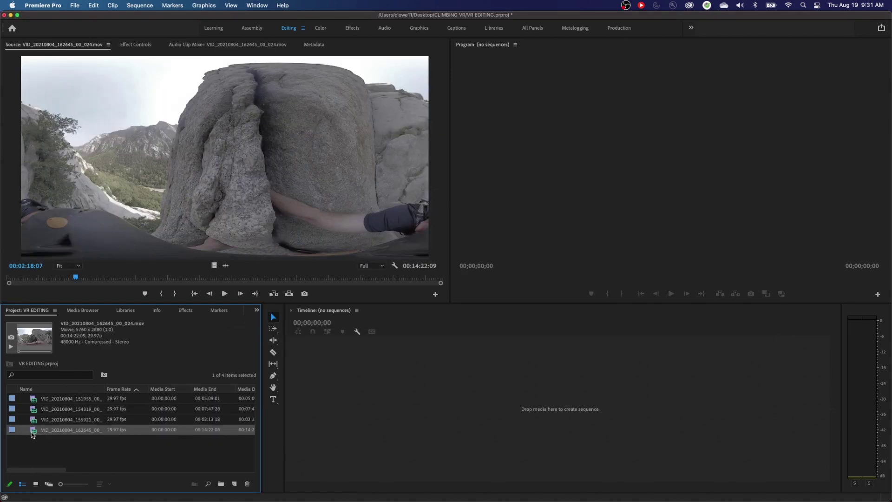
pyautogui.moveTo(33, 432); pyautogui.dragTo(407, 407)
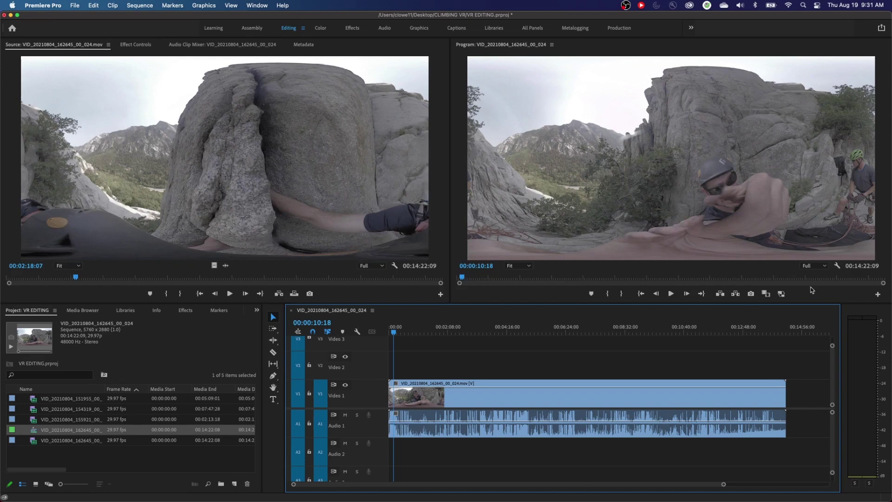
pyautogui.click(837, 266)
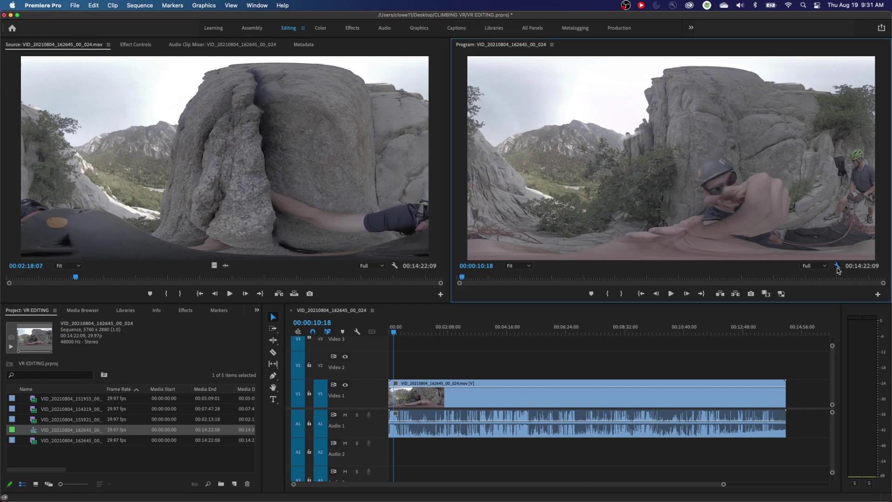
pyautogui.moveTo(743, 166)
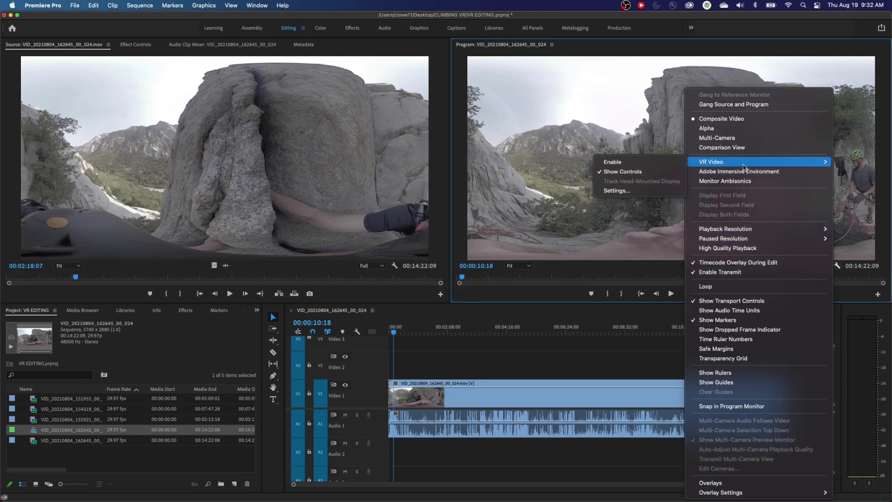
# Enable VR Video in the Program monitor and drag to look around the 360° climb
pyautogui.click(639, 163)
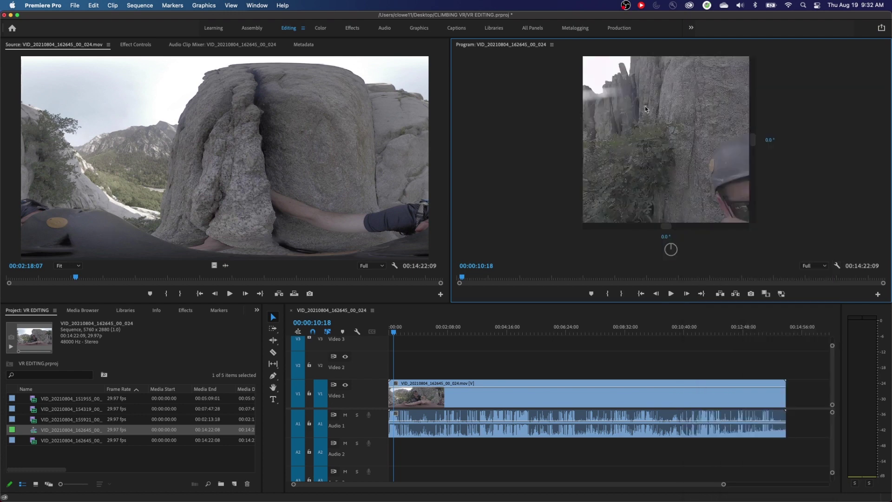
pyautogui.moveTo(691, 156); pyautogui.dragTo(625, 132)
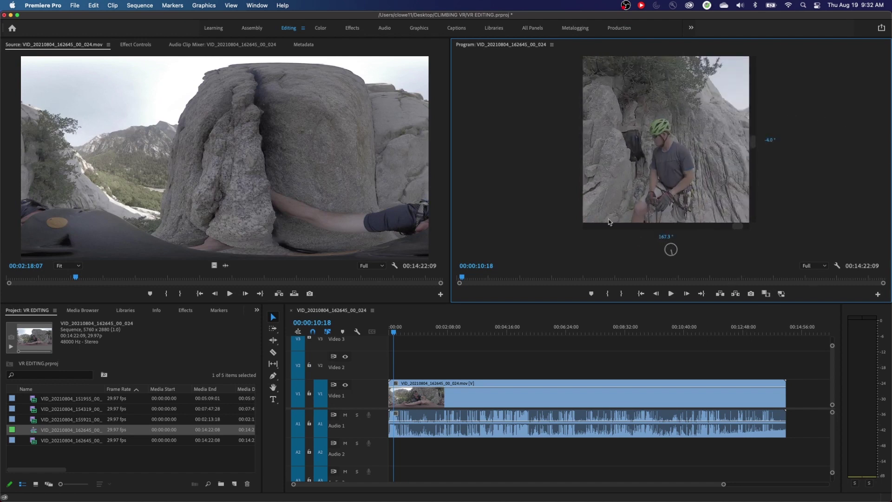
pyautogui.moveTo(696, 168); pyautogui.dragTo(581, 146)
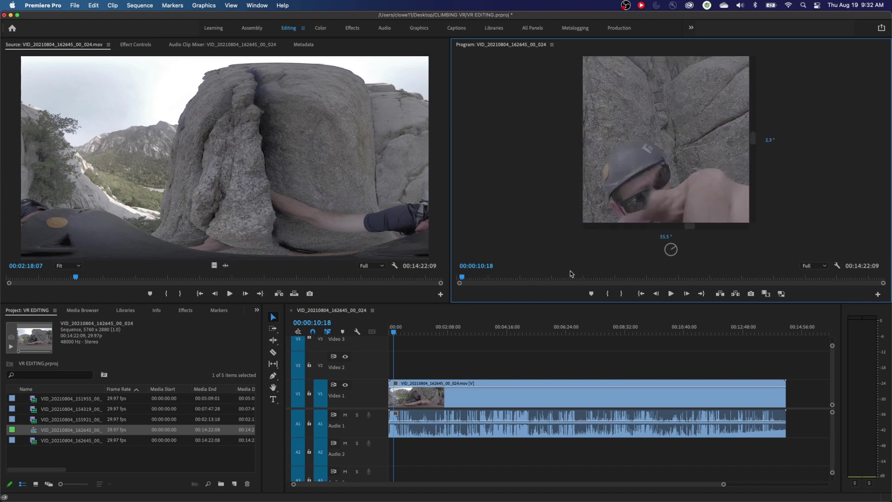
pyautogui.click(837, 265)
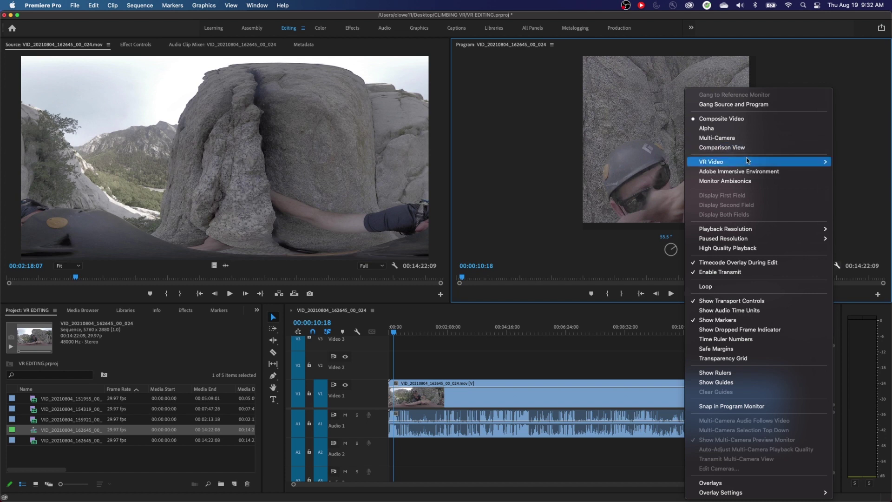
# Set the VR Video Settings monitor view to 180° horizontal, then rotate toward another climber
pyautogui.moveTo(747, 163)
pyautogui.click(649, 184)
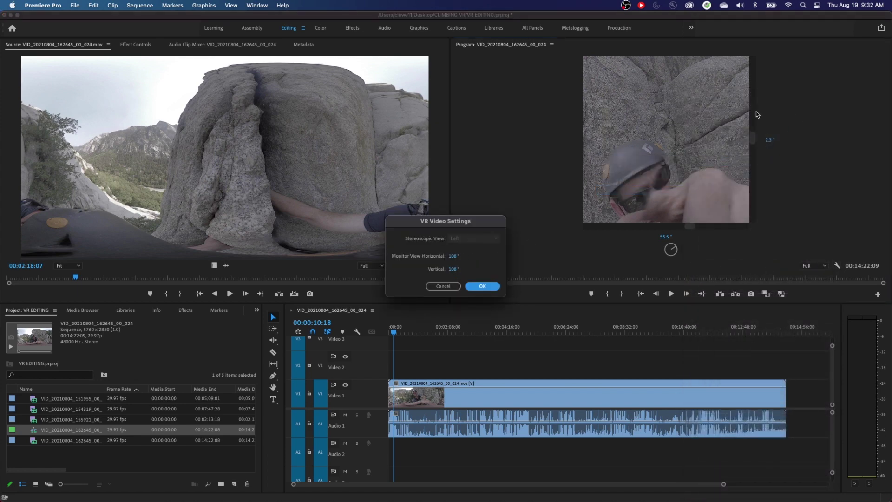
pyautogui.click(452, 256)
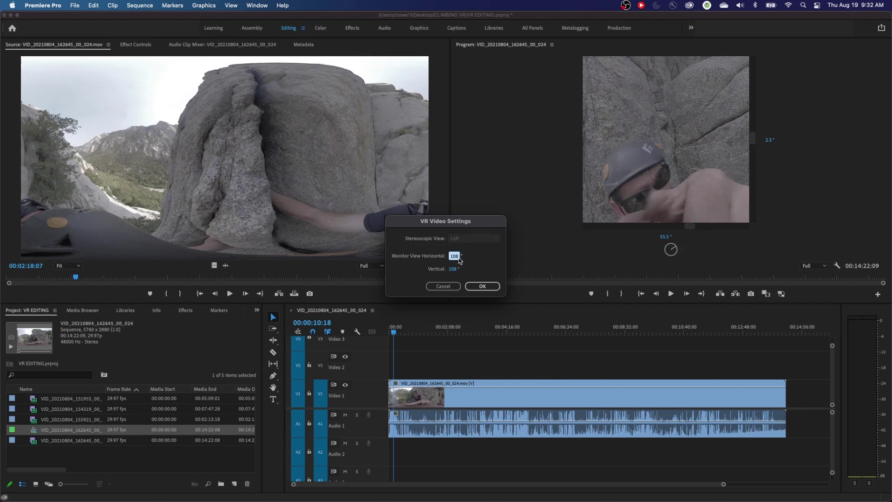
pyautogui.press('Return')
pyautogui.moveTo(453, 260); pyautogui.dragTo(513, 258)
pyautogui.click(483, 286)
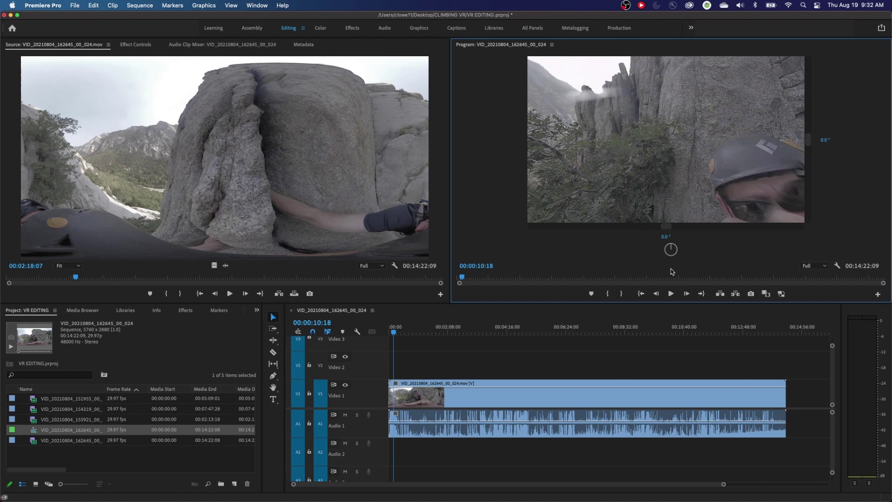
pyautogui.moveTo(612, 139); pyautogui.dragTo(465, 279)
# Mute Audio 1 and play the climb from around 00:01:56
pyautogui.click(345, 415)
pyautogui.moveTo(408, 328); pyautogui.dragTo(442, 328)
pyautogui.press('space')
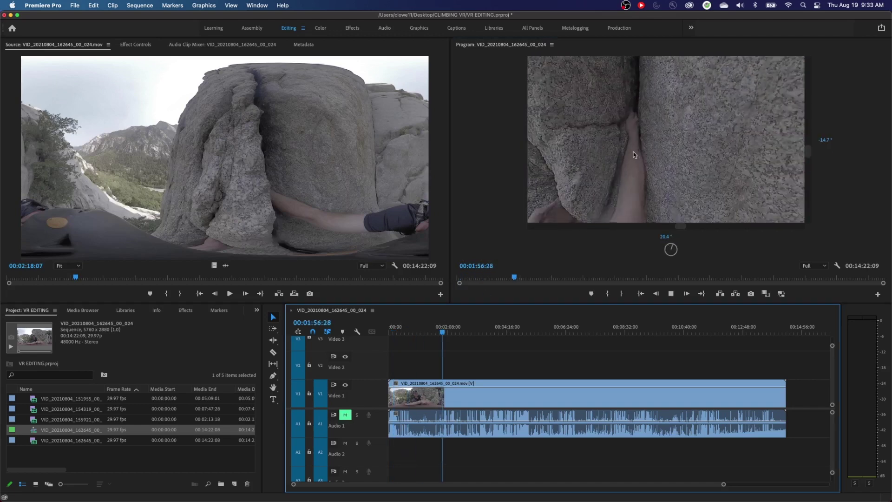
# Turn and tilt the 360° view during playback, then look around the frame at one minute
pyautogui.moveTo(562, 127); pyautogui.dragTo(539, 88)
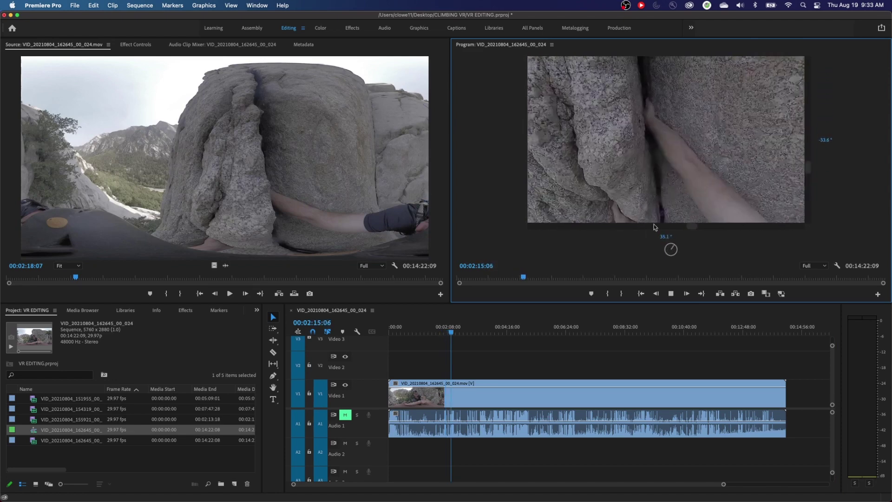
pyautogui.moveTo(626, 130); pyautogui.dragTo(665, 130)
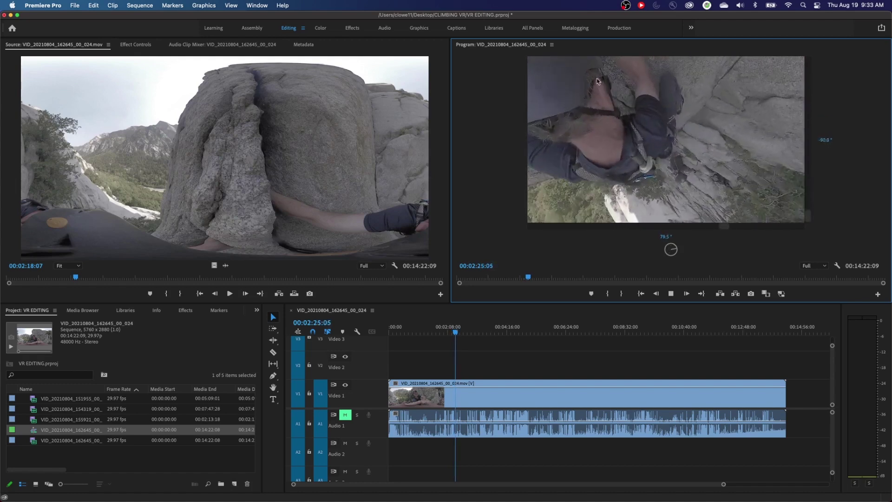
pyautogui.moveTo(597, 81); pyautogui.dragTo(576, 135)
pyautogui.moveTo(696, 137); pyautogui.dragTo(710, 149)
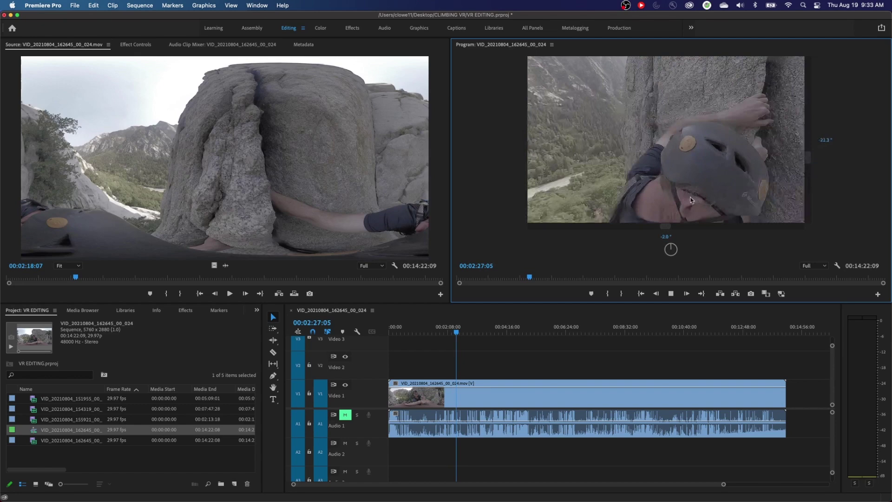
pyautogui.moveTo(440, 333); pyautogui.dragTo(416, 337)
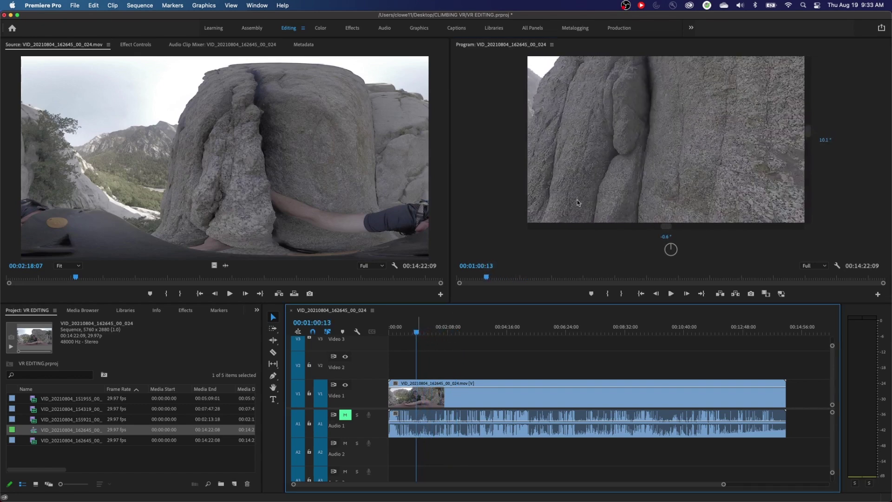
pyautogui.moveTo(577, 202); pyautogui.dragTo(706, 152)
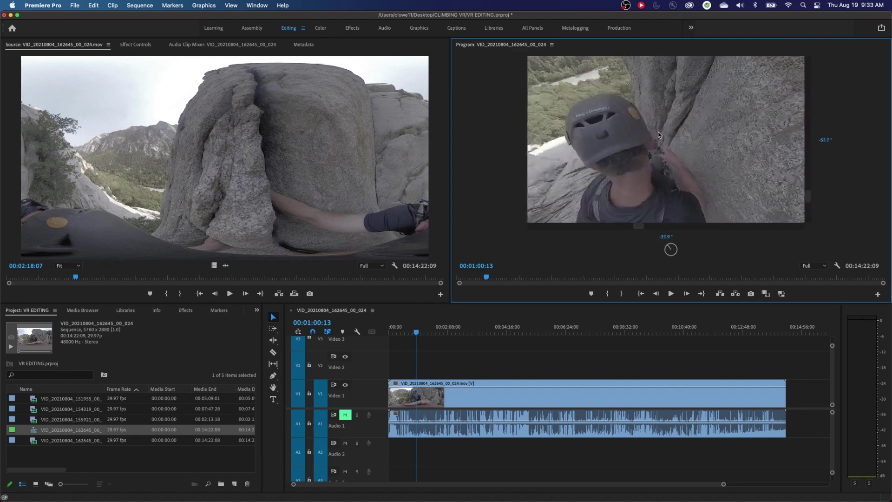
# Ripple trim away the opening before 00:00:52:27
pyautogui.click(413, 331)
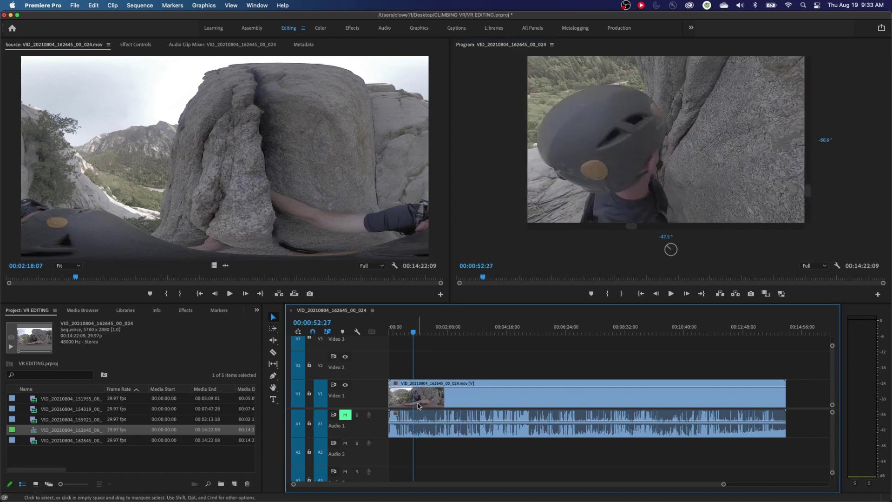
pyautogui.press('q')
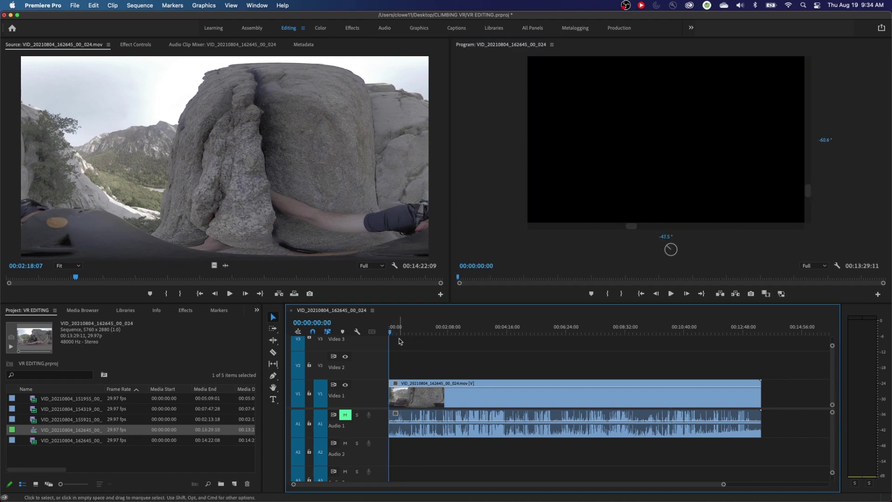
pyautogui.press('=')
pyautogui.press('=')
# Split at 00:00:18:16 and ripple-remove about 28 seconds after the cut
pyautogui.moveTo(415, 331); pyautogui.dragTo(458, 332)
pyautogui.press('super+k')
pyautogui.press('q')
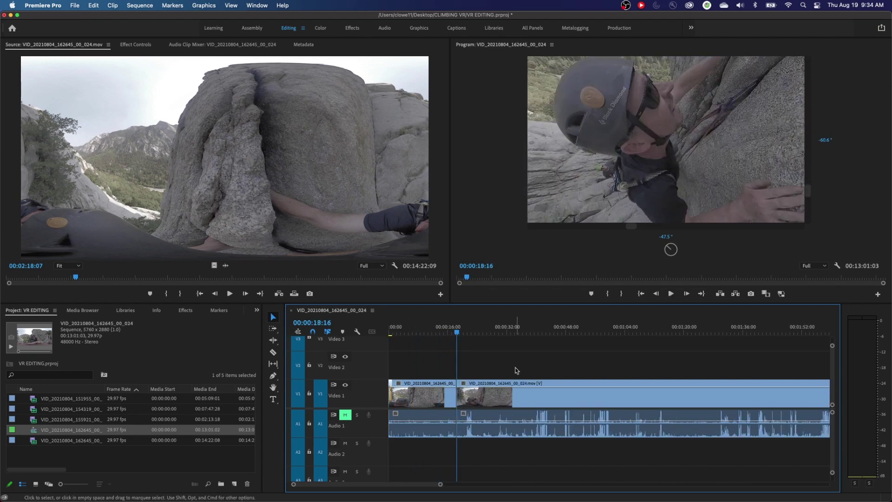
pyautogui.press('space')
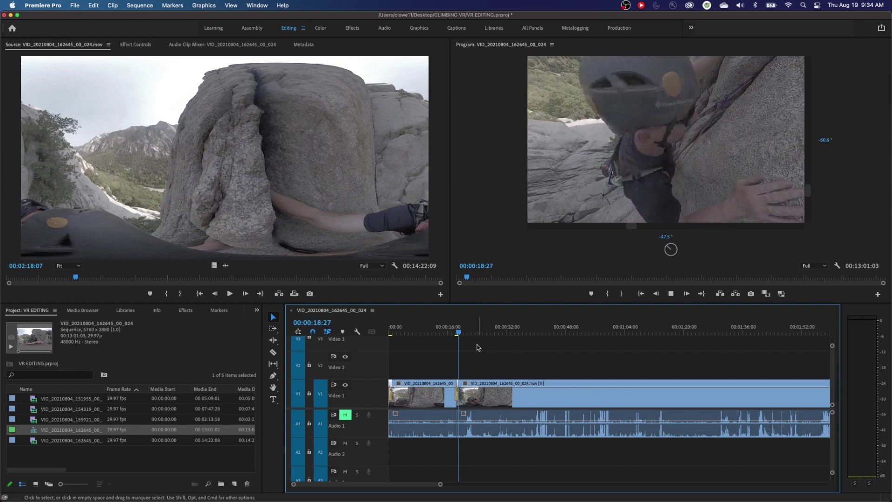
# Split at about 47 seconds and ripple-remove the stretch up to about 1:23
pyautogui.moveTo(501, 331); pyautogui.dragTo(698, 329)
pyautogui.press('super+k')
pyautogui.press('q')
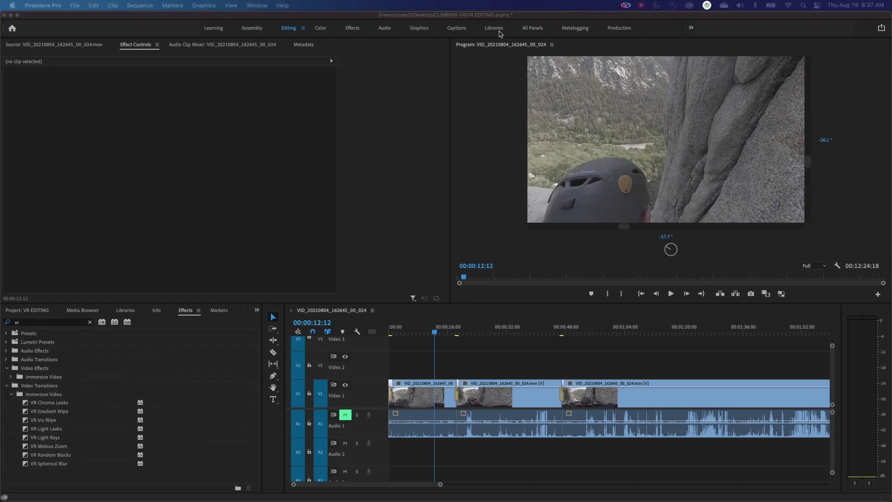
# In the Color workspace, set Lumetri's Input LUT to D-21_delogC_EI0200_B1, leaving contrast at 0
pyautogui.click(326, 30)
pyautogui.moveTo(830, 181); pyautogui.dragTo(859, 181)
pyautogui.click(822, 239)
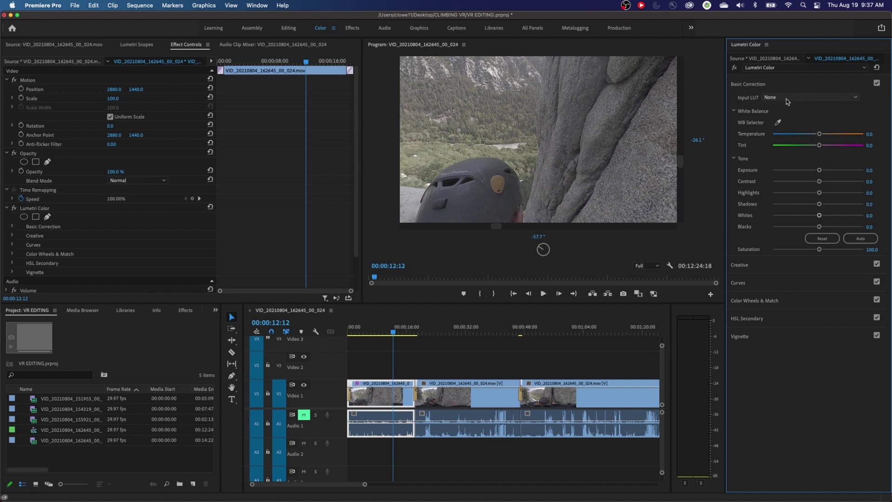
pyautogui.click(810, 97)
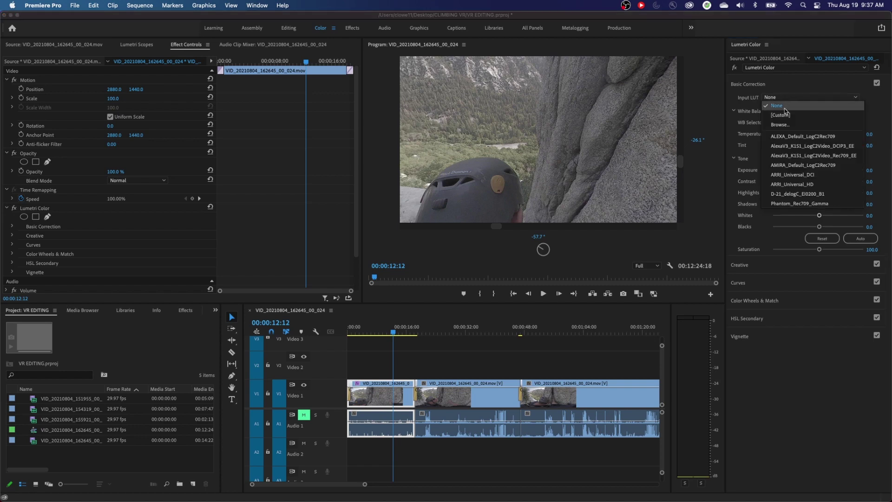
pyautogui.click(816, 195)
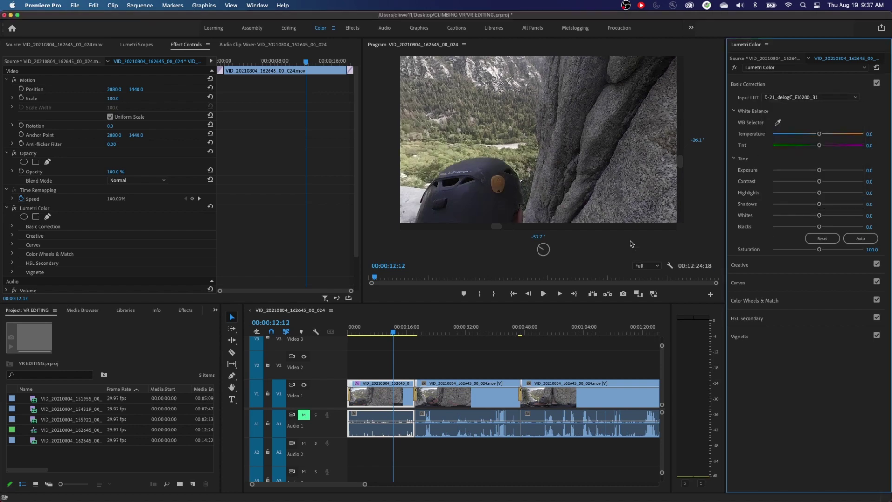
pyautogui.moveTo(668, 121); pyautogui.dragTo(664, 158)
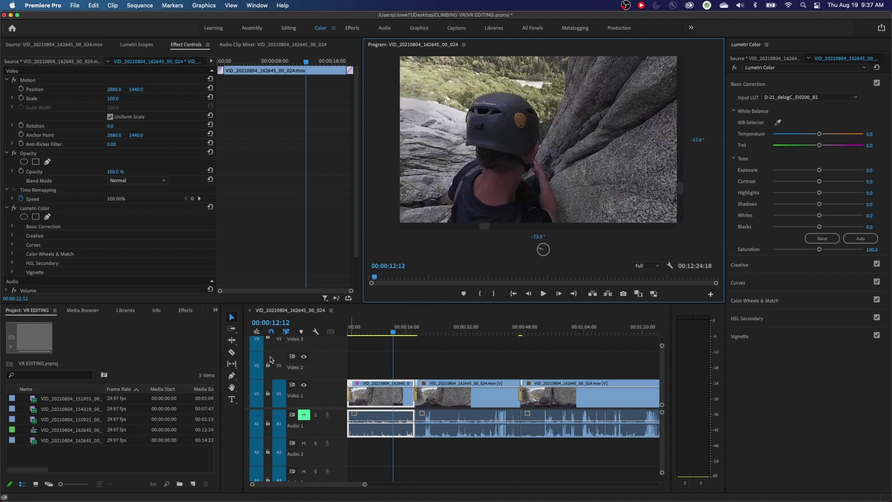
pyautogui.click(167, 310)
# Search the effects for 'vr' and browse the VR effects such as VR Glow
pyautogui.click(43, 322)
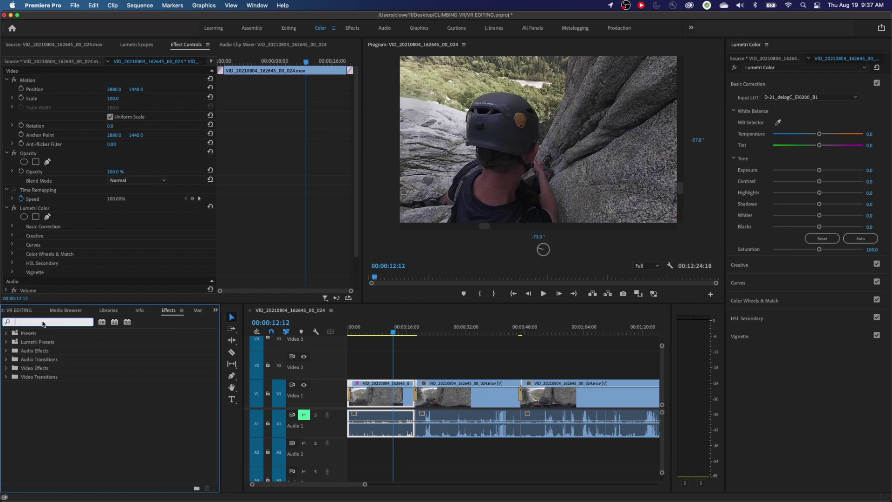
pyautogui.write('vr')
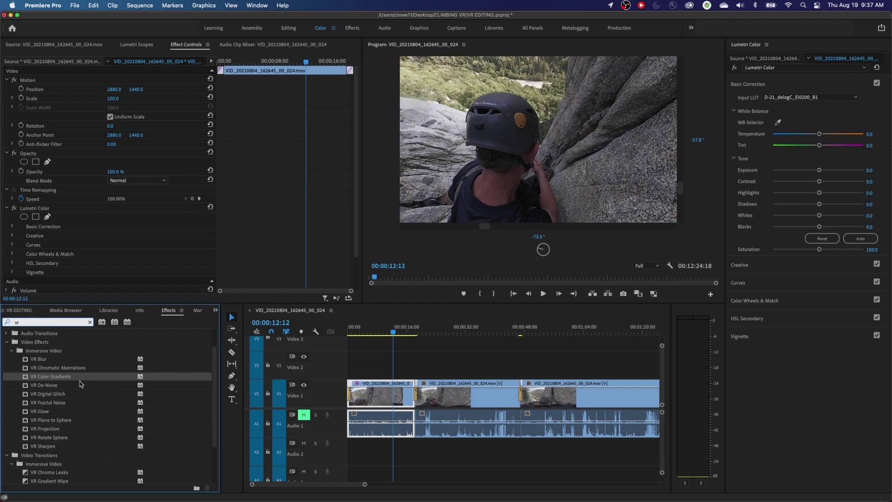
pyautogui.scroll(-3, 78, 390)
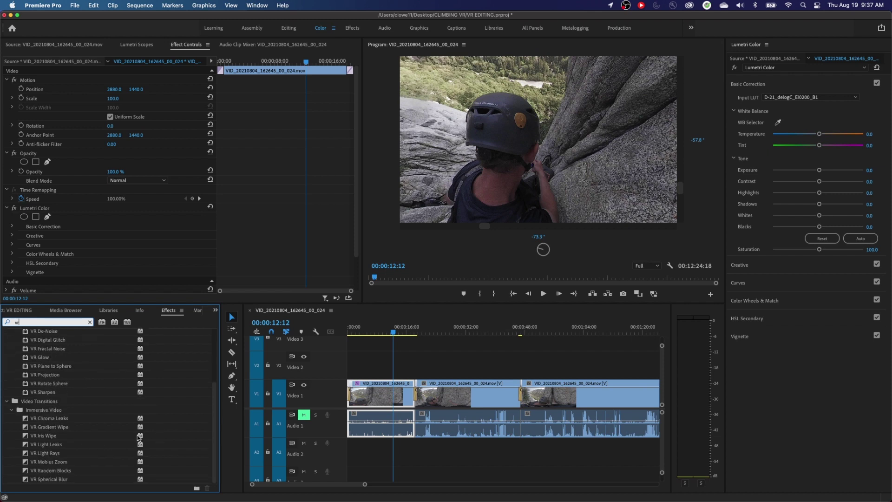
pyautogui.scroll(3, 63, 385)
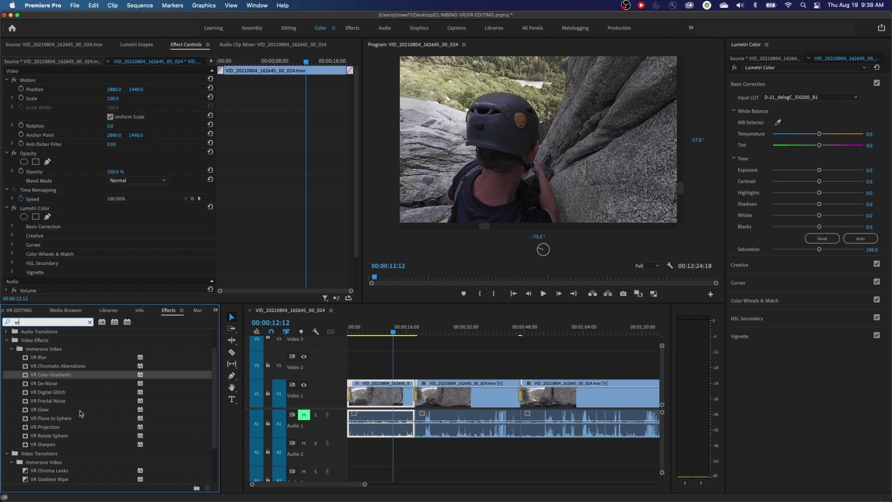
pyautogui.rightClick(61, 411)
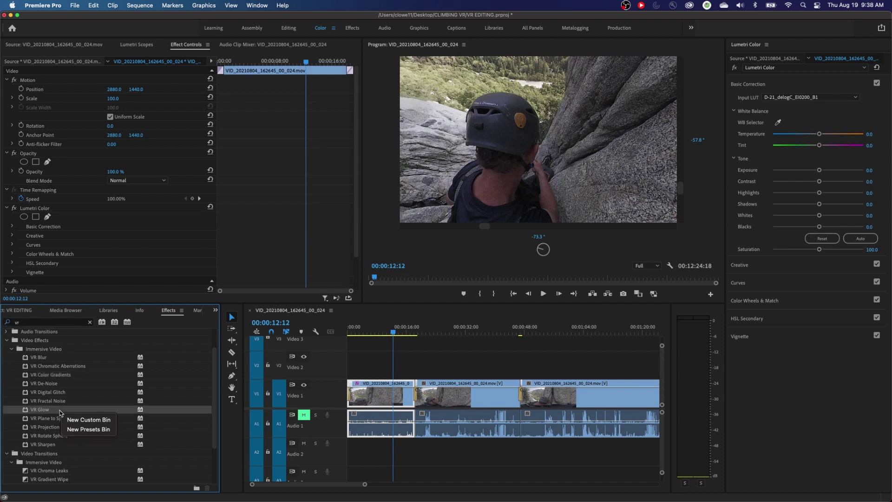
pyautogui.click(64, 406)
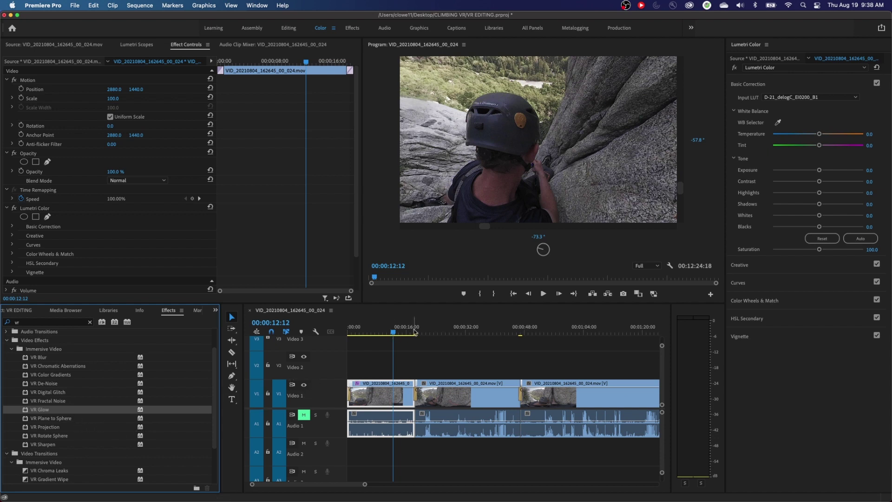
# Clear the effects search, show the Project clip list, and rewind to 00:00:05:13
pyautogui.click(90, 322)
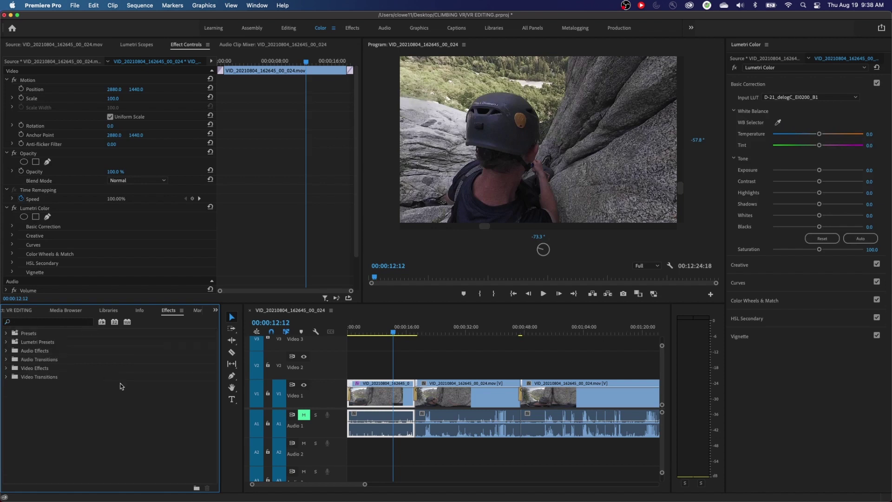
pyautogui.click(16, 310)
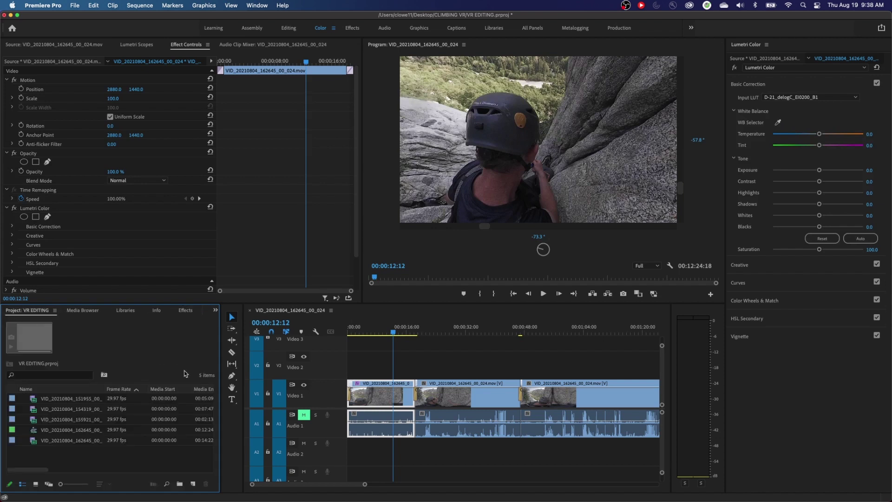
pyautogui.click(389, 334)
pyautogui.press('j')
pyautogui.press('j')
pyautogui.press('j')
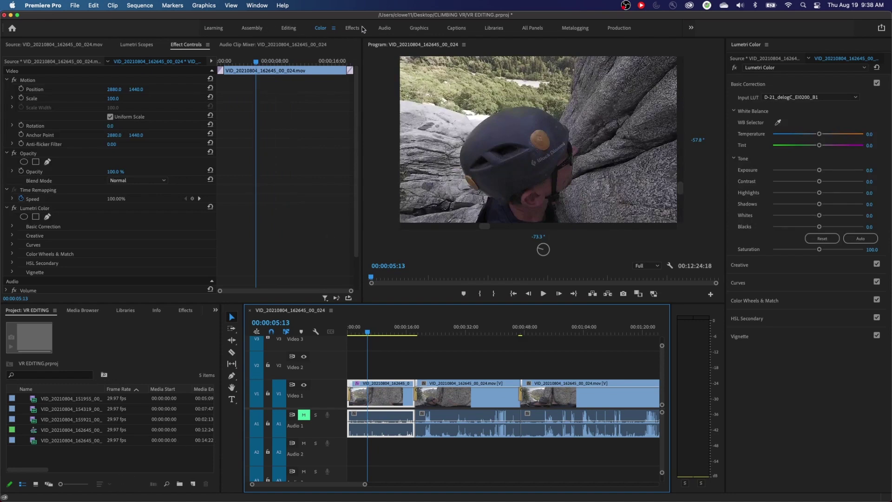
# In the Graphics workspace with the Type tool, disable VR Video to show the flat equirectangular frame
pyautogui.click(418, 28)
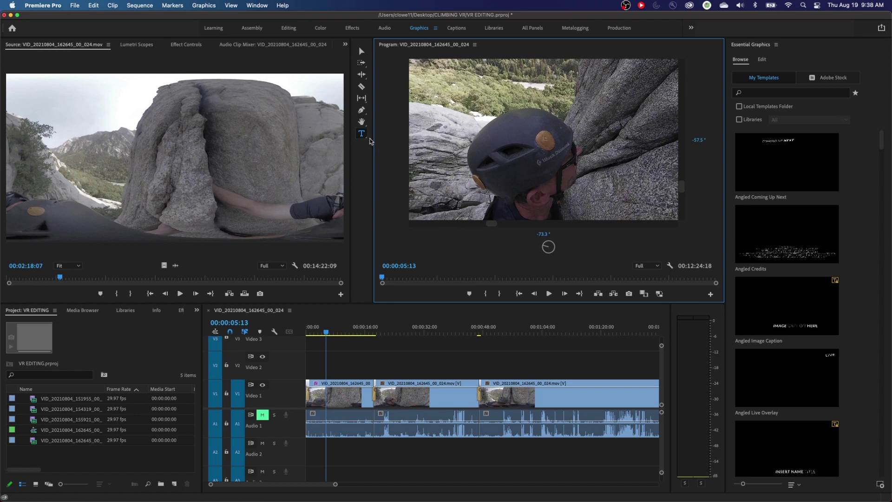
pyautogui.click(366, 134)
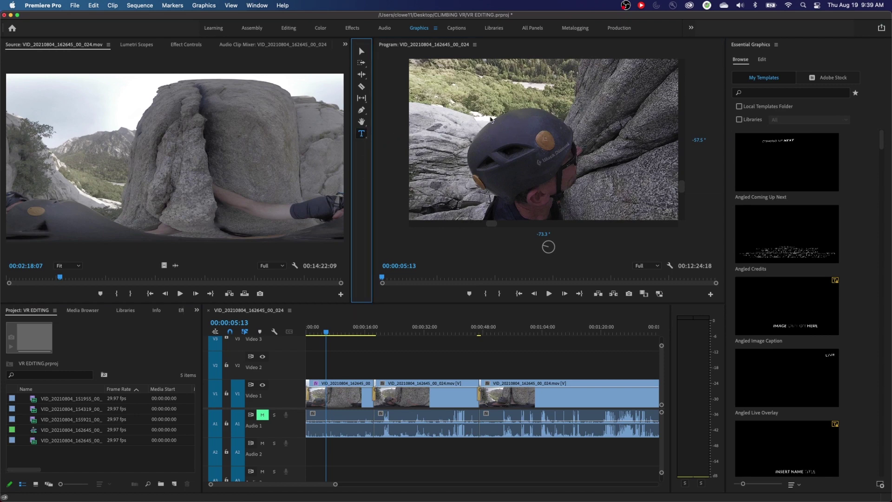
pyautogui.doubleClick(508, 120)
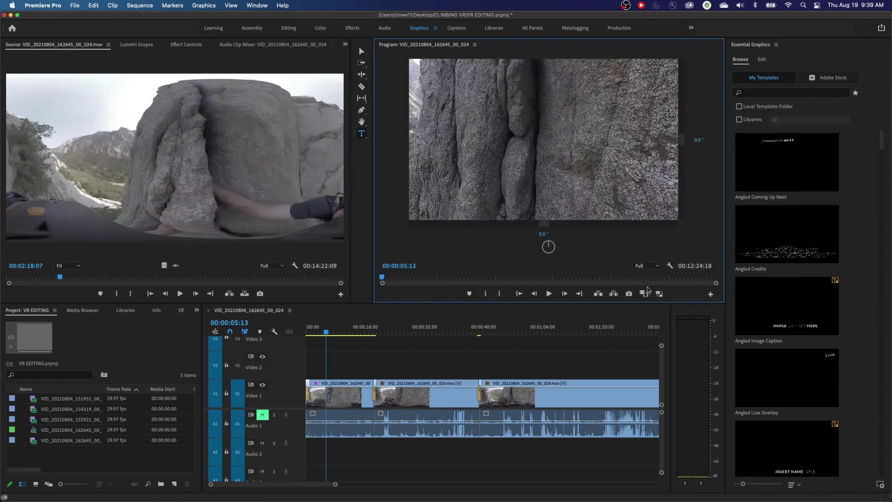
pyautogui.click(669, 265)
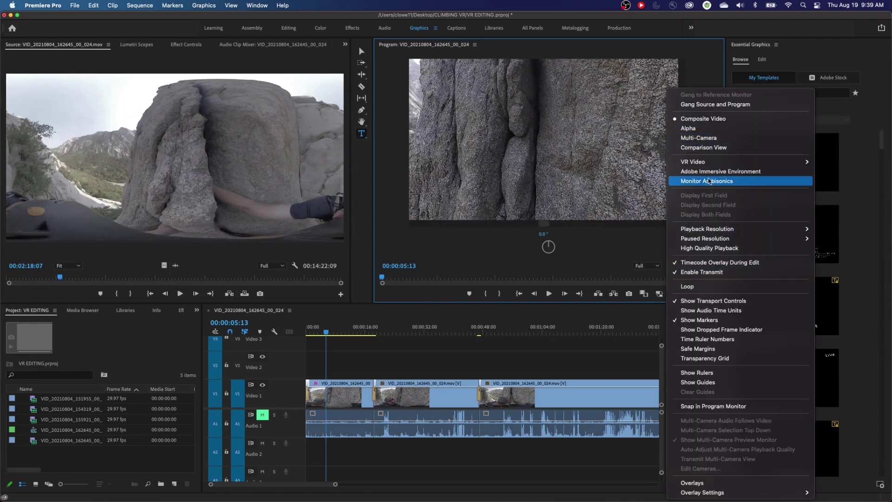
pyautogui.moveTo(713, 165)
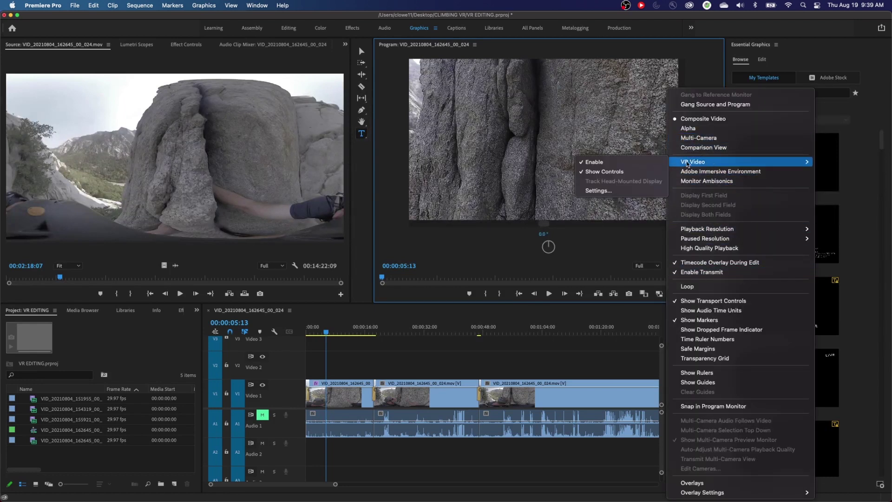
pyautogui.click(632, 163)
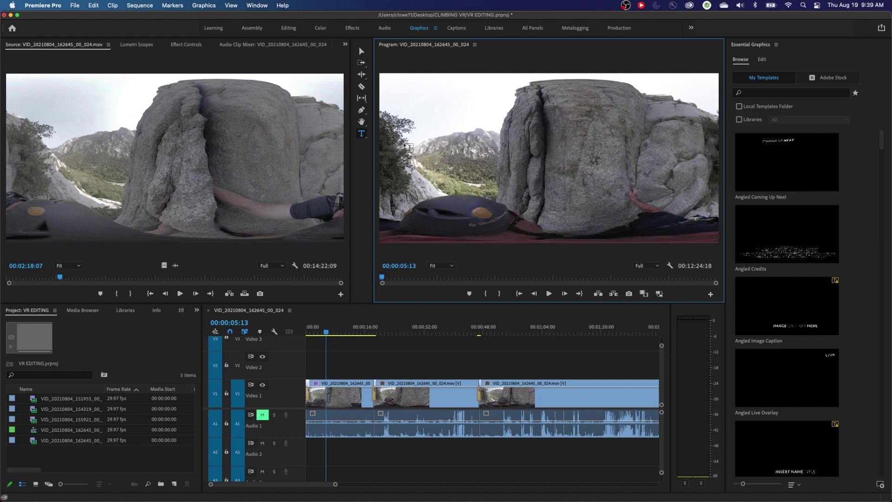
# Type the title 'Satan's Corner Climb' / 'Little Cottonwood Canyon' on the frame
pyautogui.click(494, 154)
pyautogui.write("Satan's Corne")
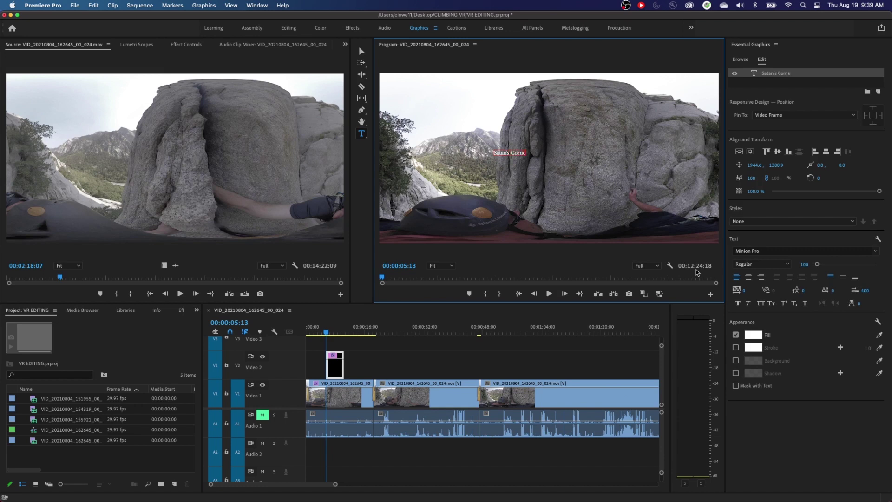
pyautogui.write('r')
pyautogui.write('Climb Little Cottonwood Canyon')
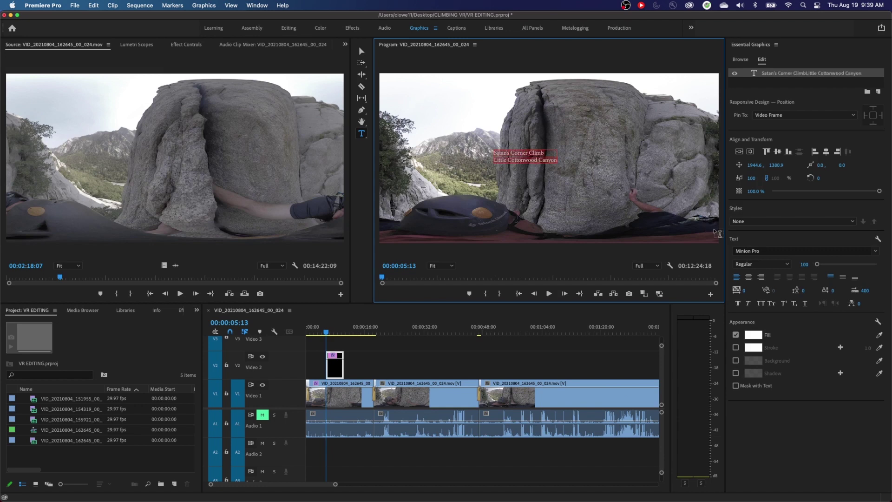
# Center-align the title, center it on the frame, and scale it to 207%
pyautogui.click(748, 277)
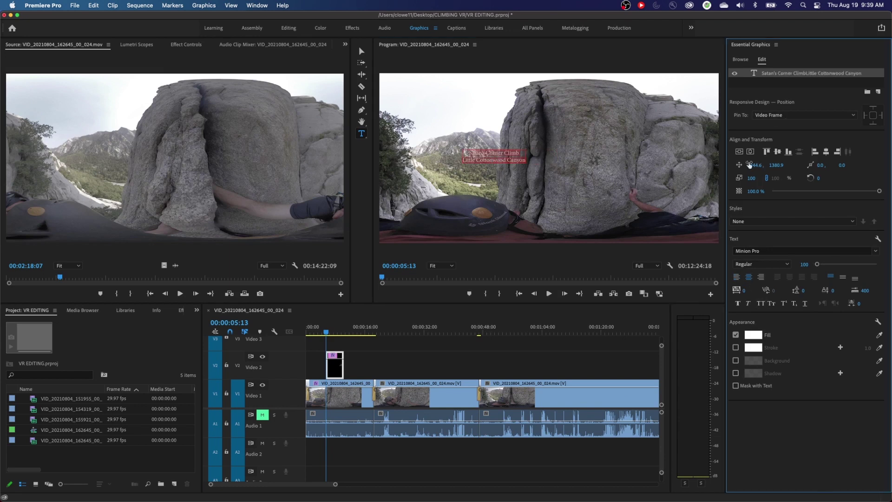
pyautogui.click(739, 153)
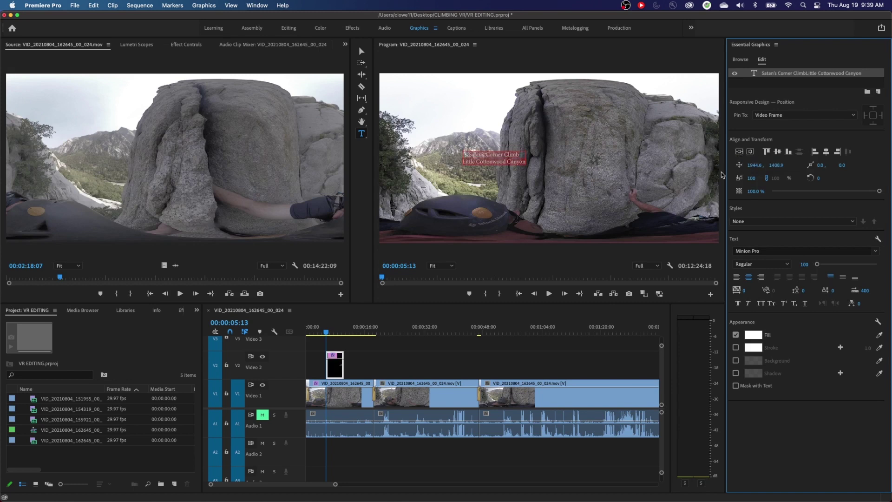
pyautogui.click(750, 152)
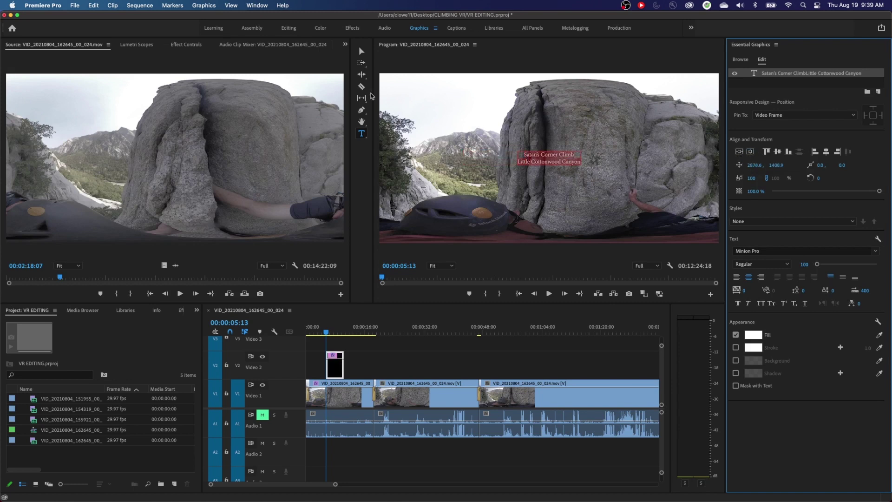
pyautogui.click(361, 51)
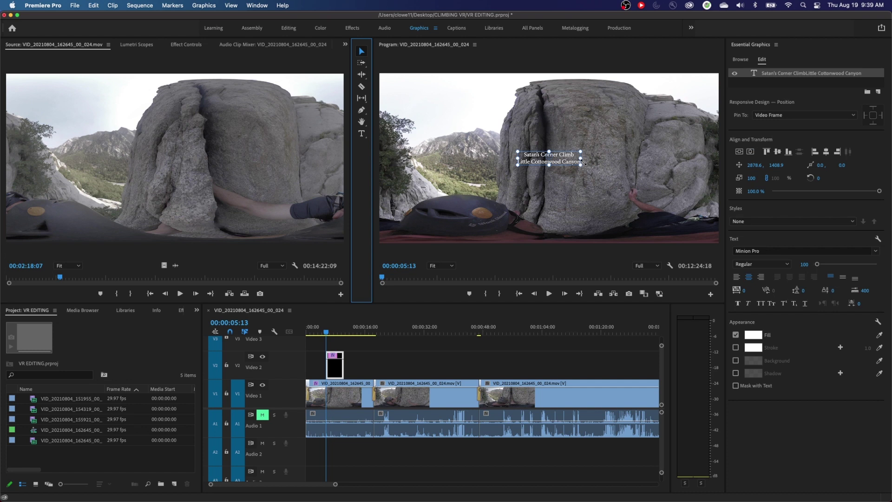
pyautogui.moveTo(581, 166)
pyautogui.mouseDown()
pyautogui.moveTo(611, 184)
pyautogui.moveTo(595, 165)
pyautogui.mouseUp()
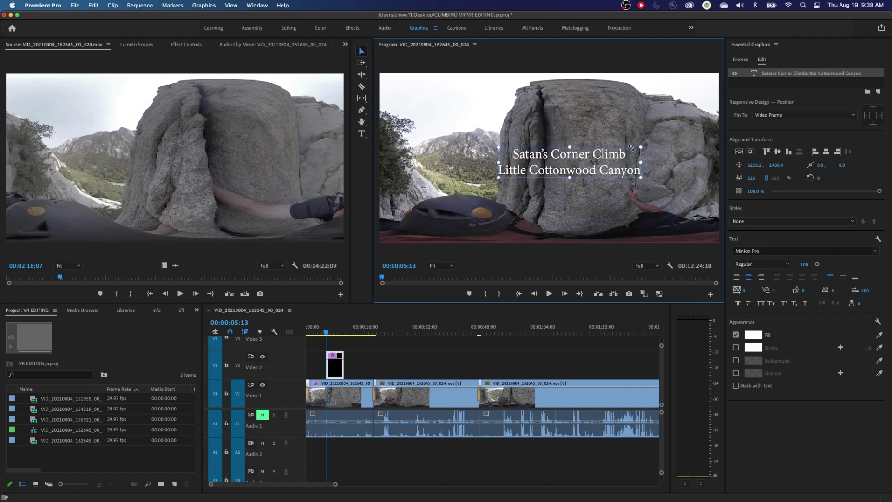
pyautogui.moveTo(644, 146); pyautogui.dragTo(637, 148)
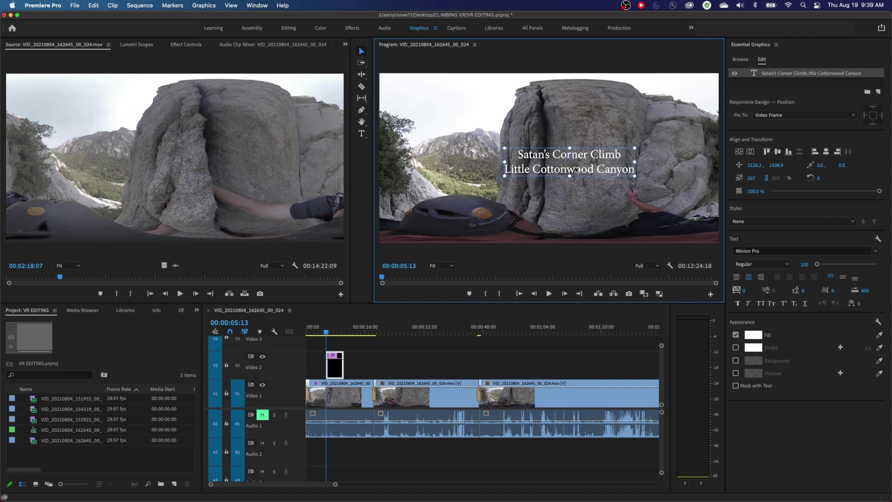
# Shrink the title to 184% and play its fade-out, stopping at 00:00:08:10
pyautogui.moveTo(634, 148); pyautogui.dragTo(627, 149)
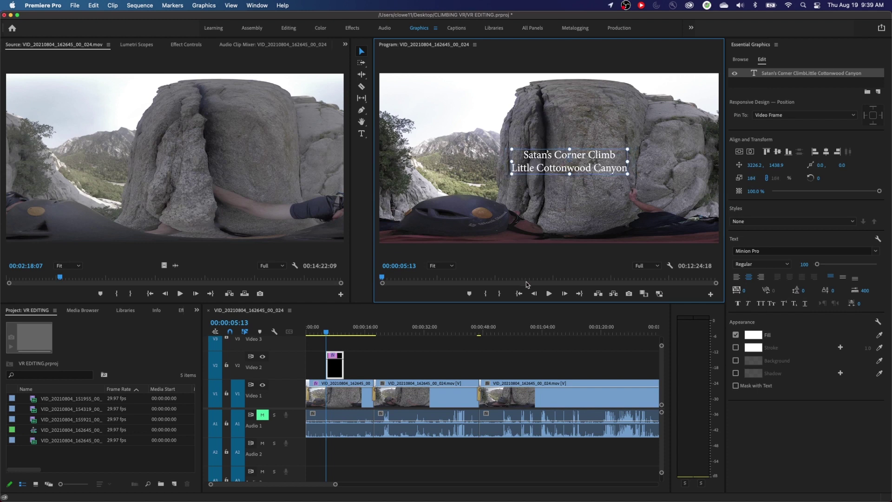
pyautogui.moveTo(326, 375); pyautogui.dragTo(336, 367)
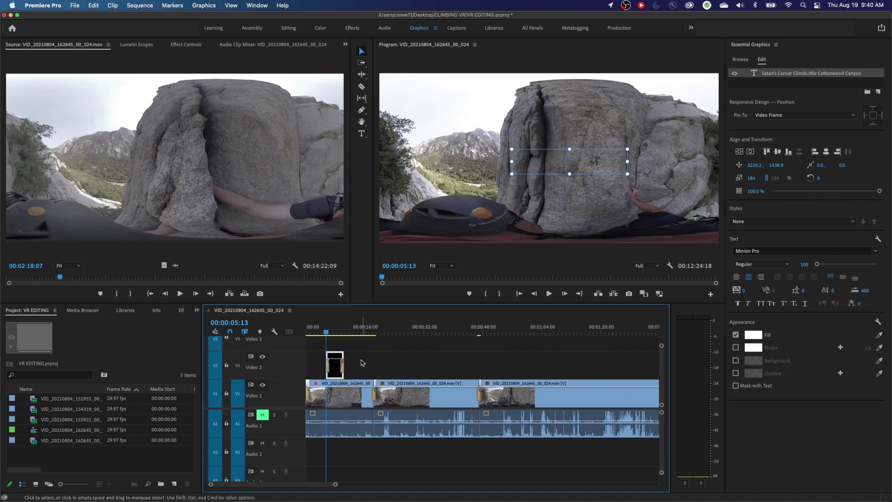
pyautogui.press('=')
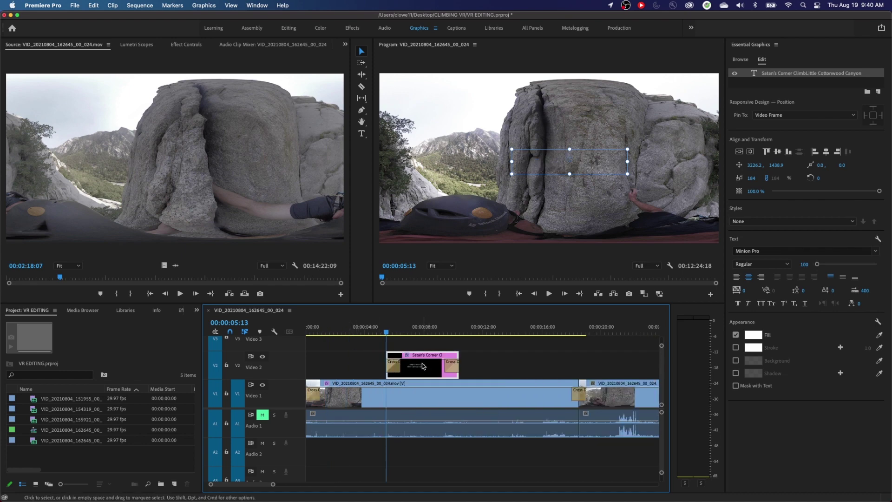
pyautogui.press('space')
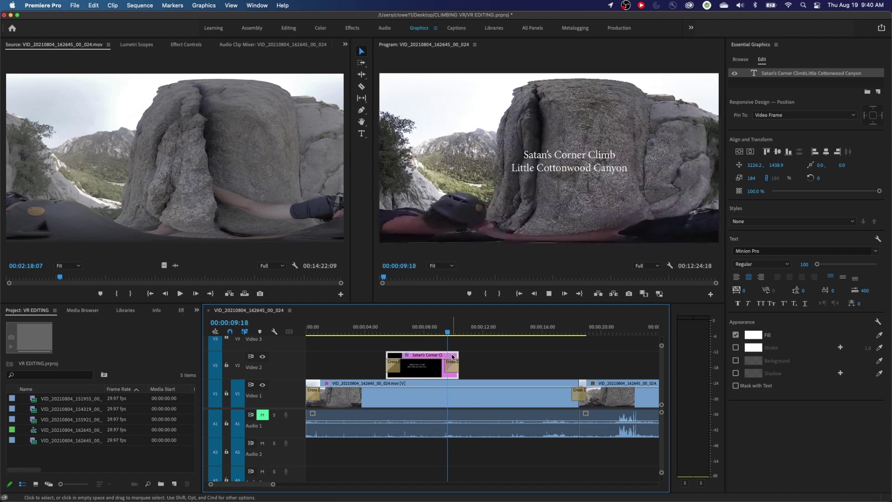
pyautogui.press('space')
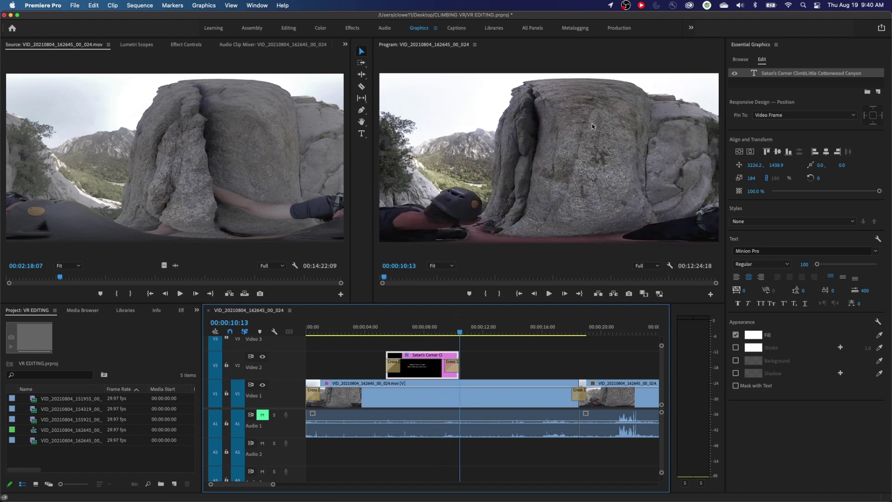
pyautogui.click(429, 328)
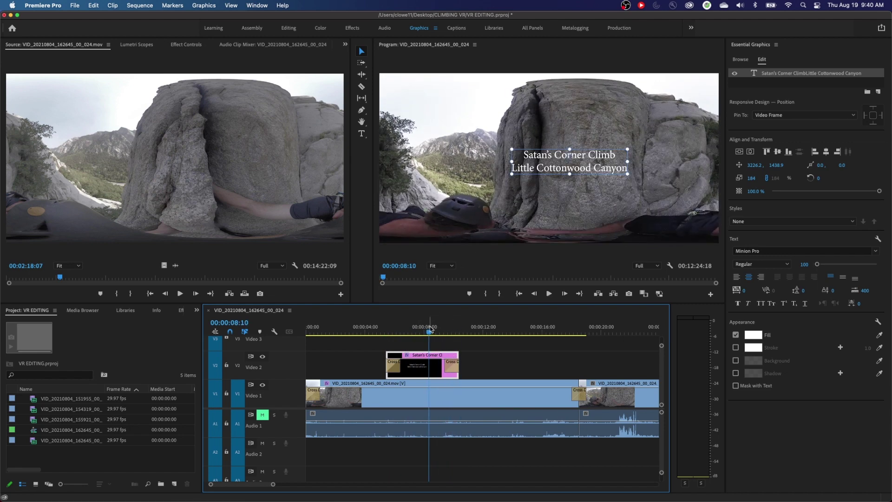
# Re-enable VR Video, look around the title, and play it back from 00:00:06:02
pyautogui.click(669, 266)
pyautogui.moveTo(702, 162)
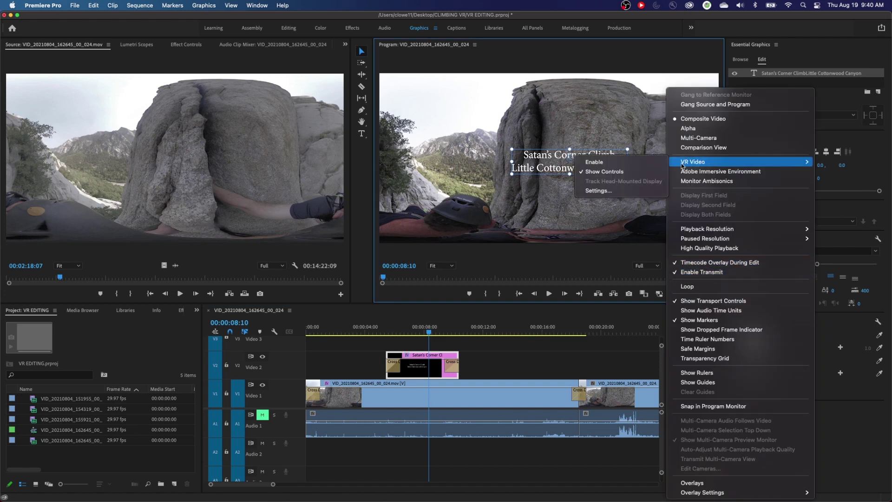
pyautogui.click(650, 163)
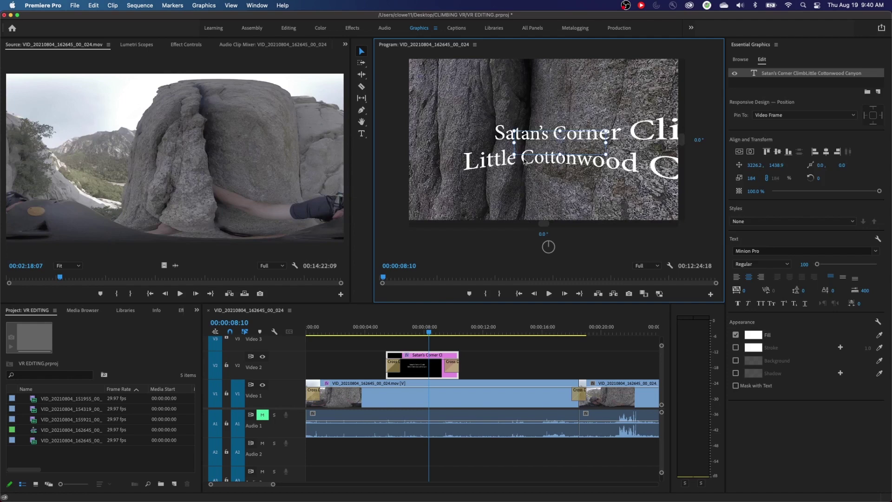
pyautogui.moveTo(551, 197)
pyautogui.mouseDown()
pyautogui.moveTo(523, 186)
pyautogui.moveTo(553, 190)
pyautogui.moveTo(545, 186)
pyautogui.moveTo(493, 182)
pyautogui.moveTo(582, 200)
pyautogui.moveTo(539, 201)
pyautogui.moveTo(564, 201)
pyautogui.mouseUp()
pyautogui.click(394, 326)
pyautogui.press('space')
pyautogui.press('space')
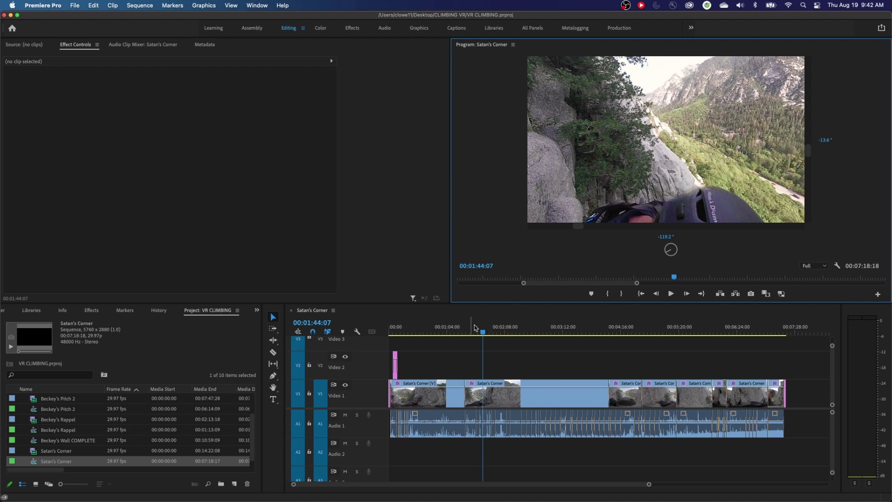
# Open Export Settings at 00:01:38:29 with H.264 kept as the format
pyautogui.click(479, 326)
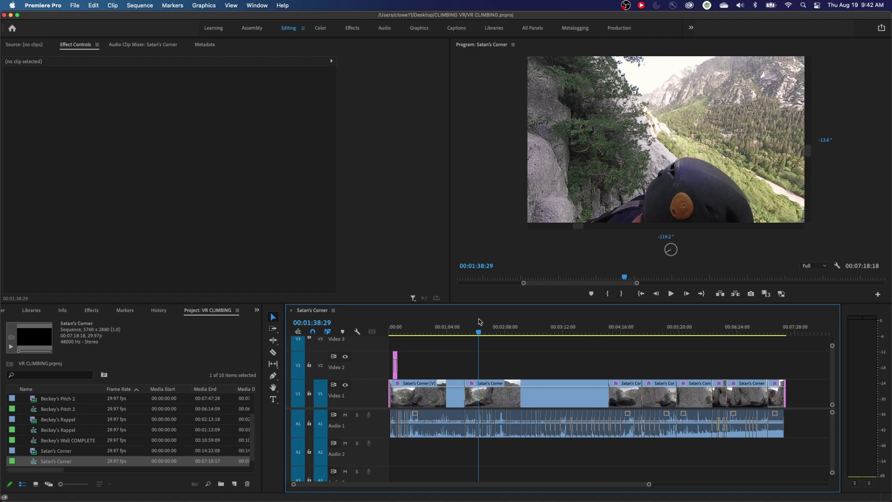
pyautogui.press('super+m')
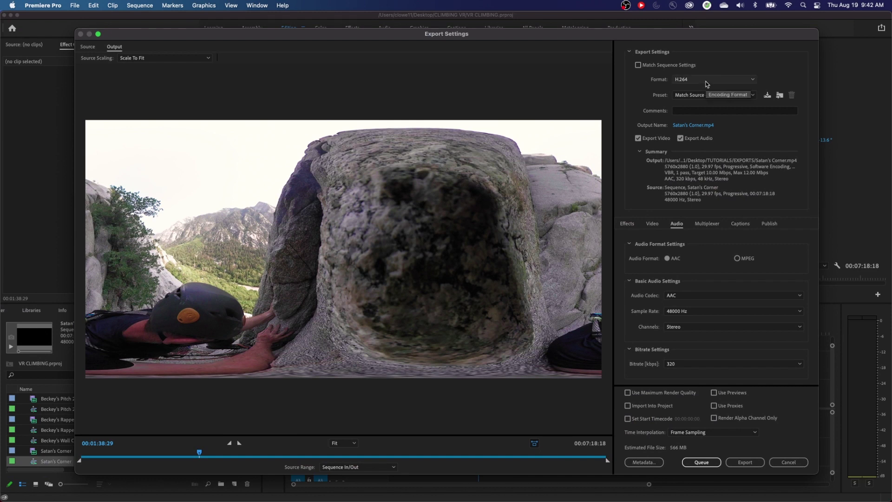
pyautogui.click(706, 83)
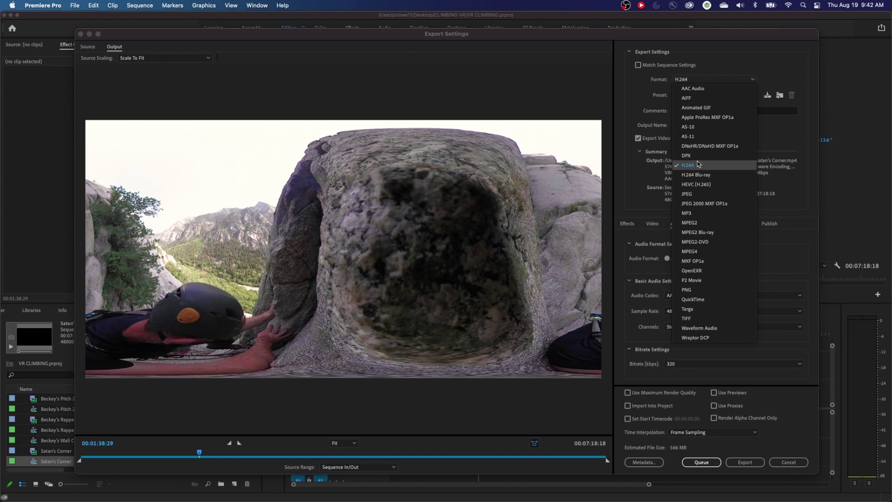
pyautogui.click(698, 164)
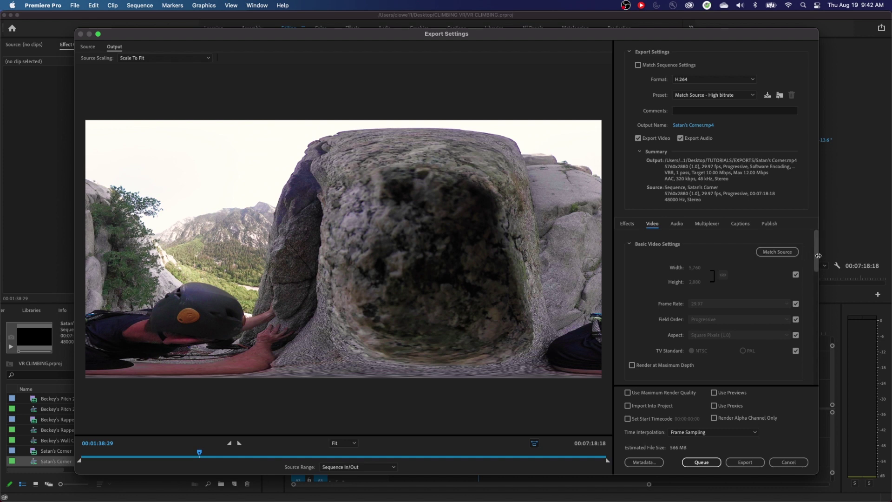
# Set bitrate encoding to VBR, 2 pass with 100 Mbps target and 150 Mbps maximum
pyautogui.moveTo(816, 257); pyautogui.dragTo(812, 344)
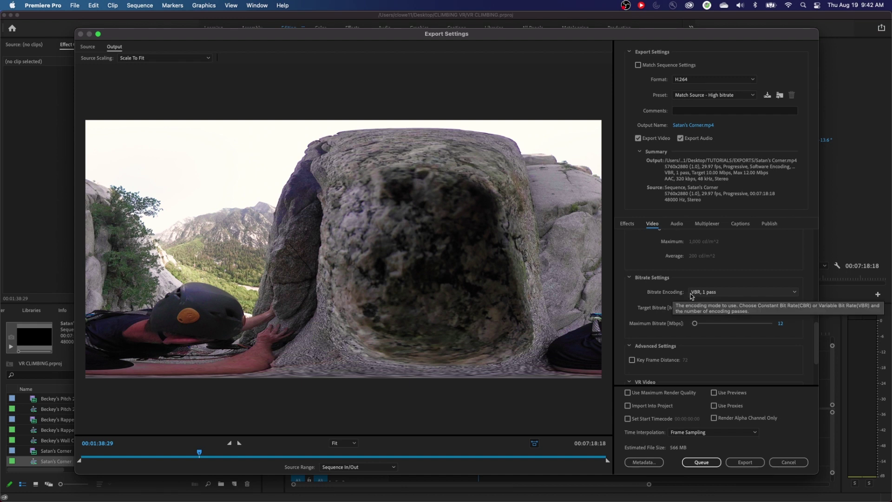
pyautogui.click(712, 294)
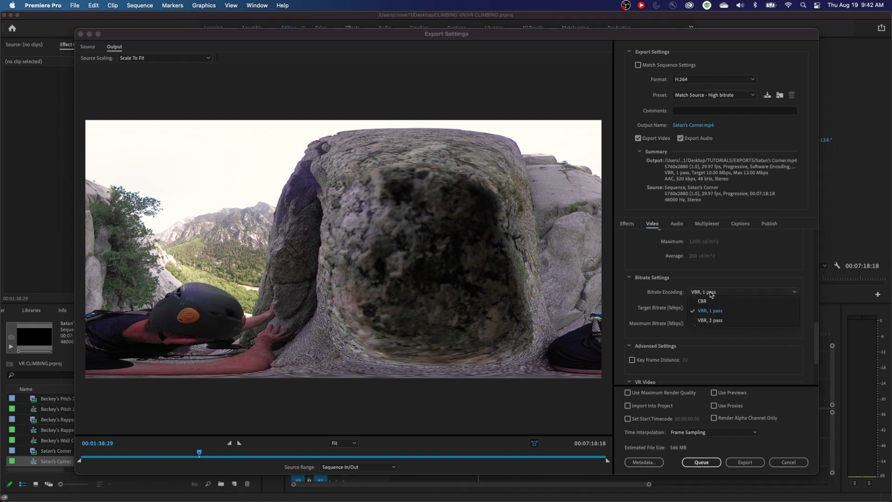
pyautogui.click(708, 310)
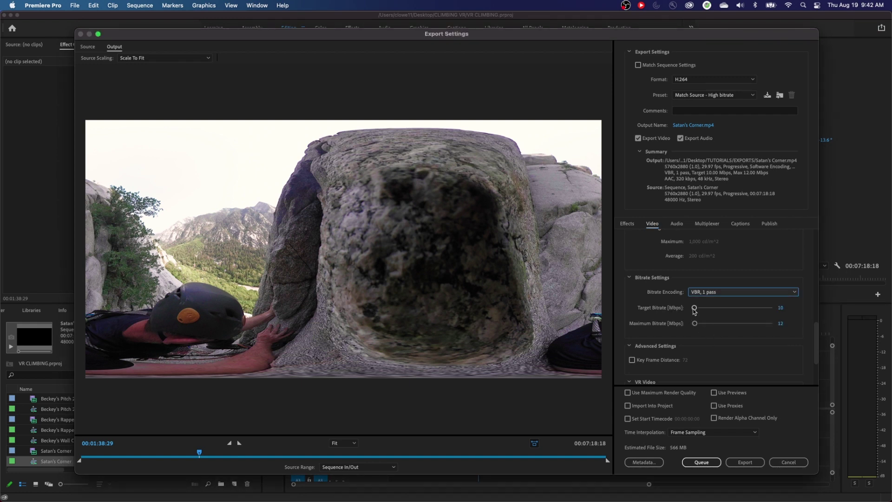
pyautogui.click(783, 308)
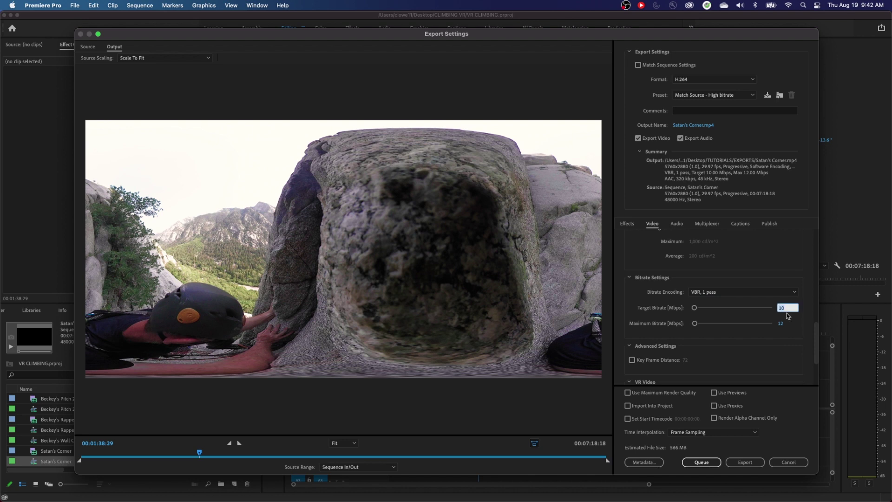
pyautogui.write('100')
pyautogui.press('Tab')
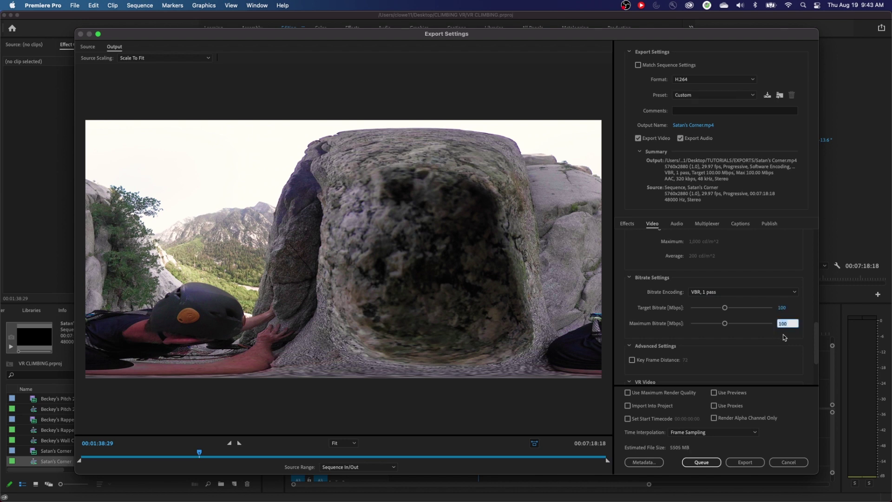
pyautogui.write('15')
pyautogui.click(710, 291)
pyautogui.click(710, 299)
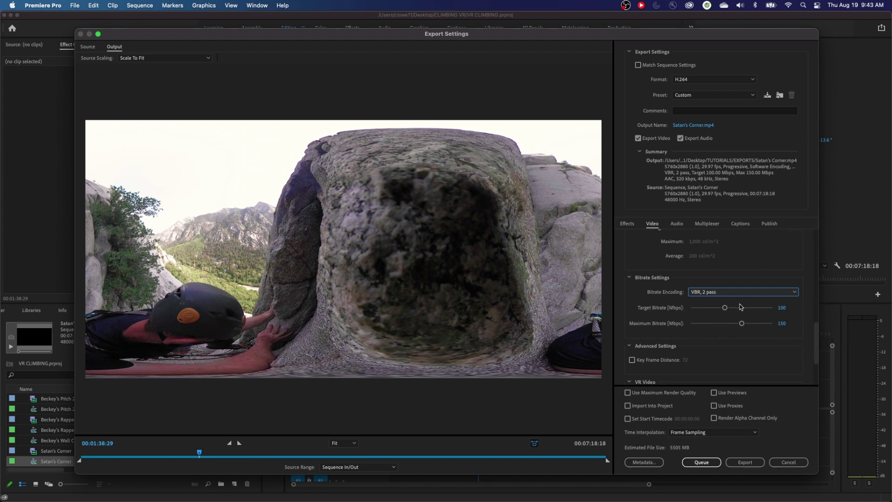
pyautogui.scroll(-5, 810, 335)
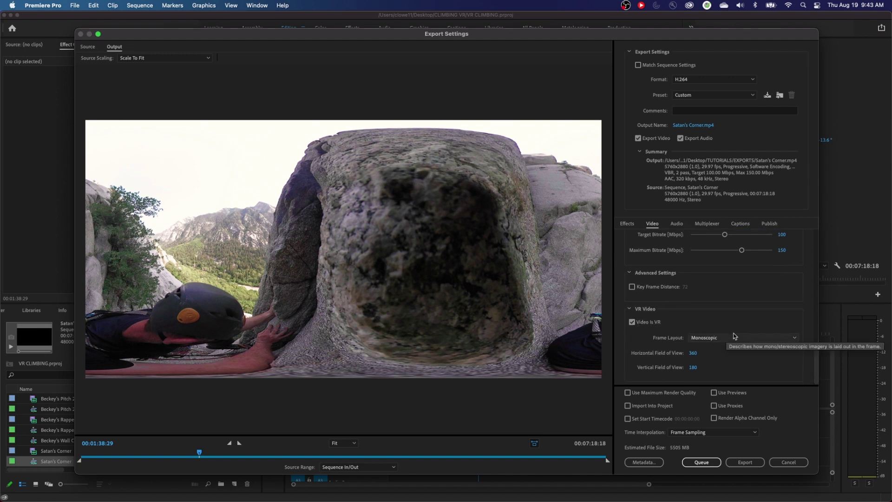
# Leave the VR frame layout on Monoscopic and export the video as Satan's Corner into EXPORTS
pyautogui.click(735, 337)
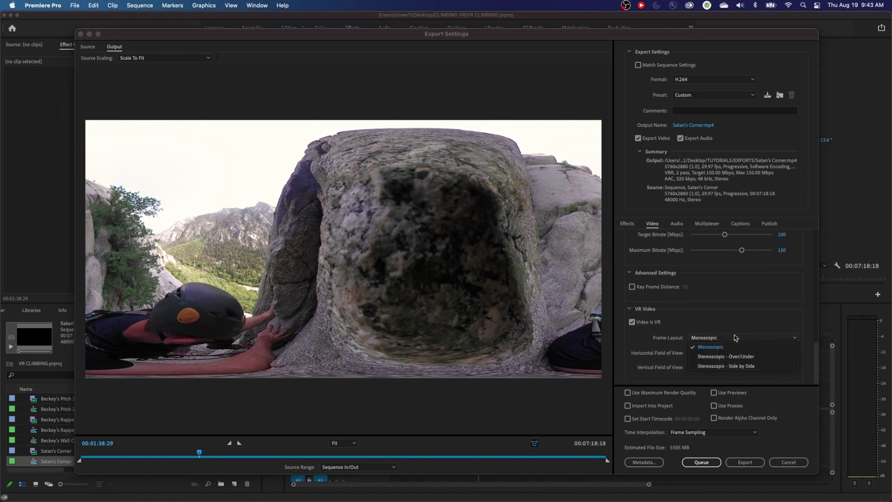
pyautogui.click(730, 367)
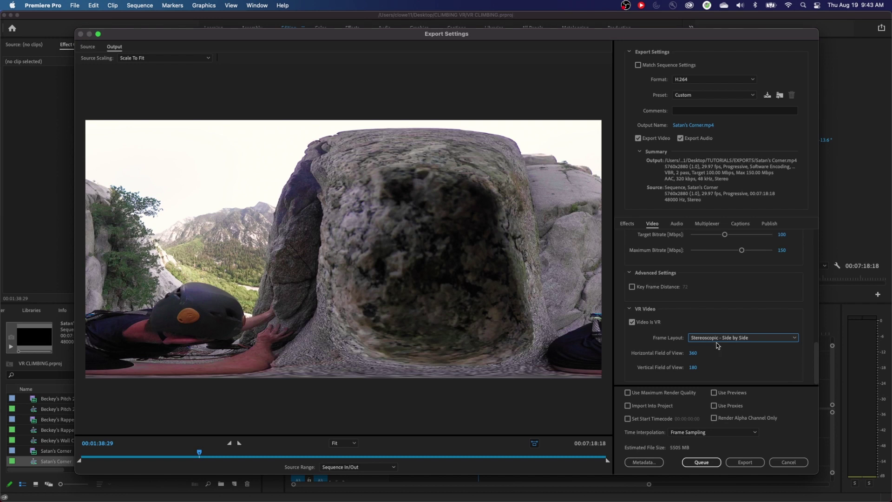
pyautogui.click(715, 338)
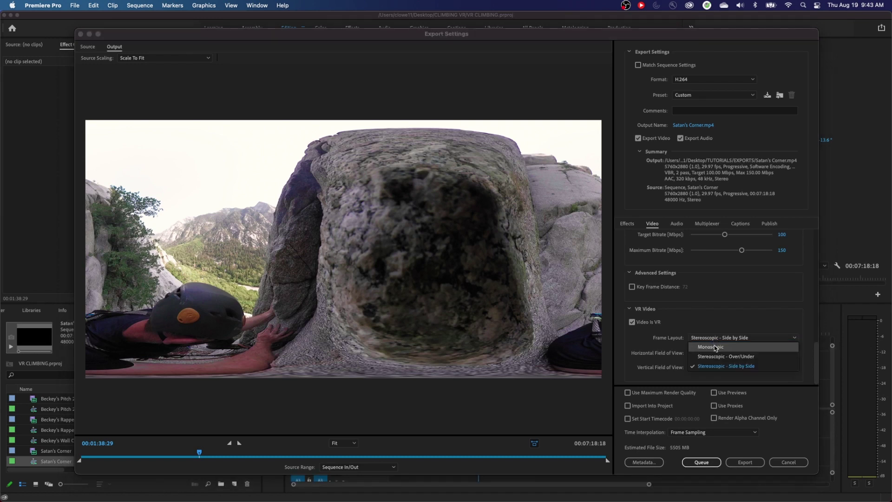
pyautogui.click(715, 347)
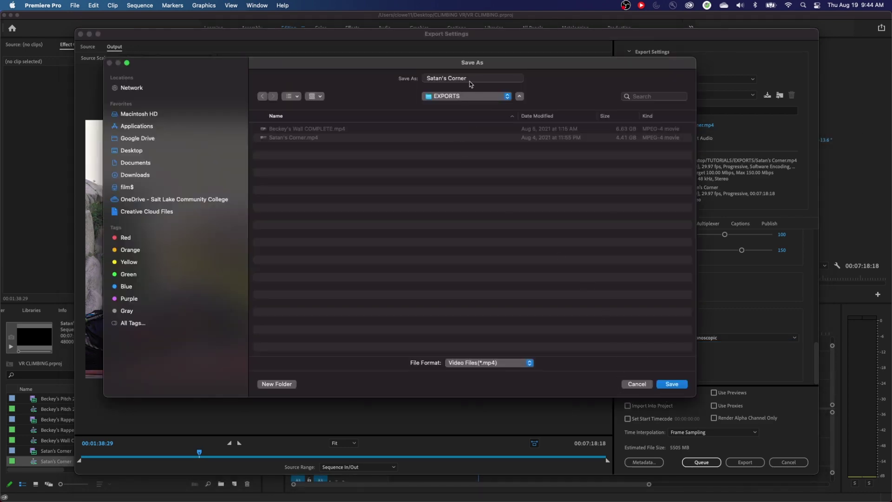
pyautogui.click(660, 387)
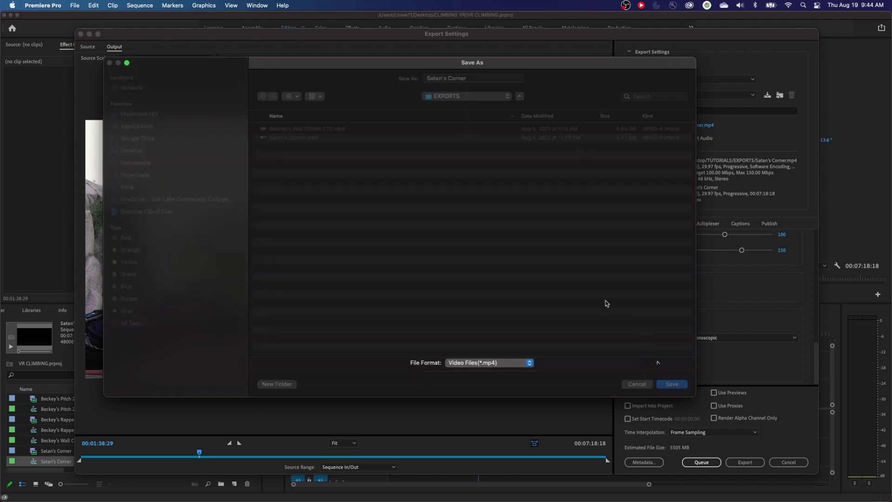
pyautogui.click(741, 462)
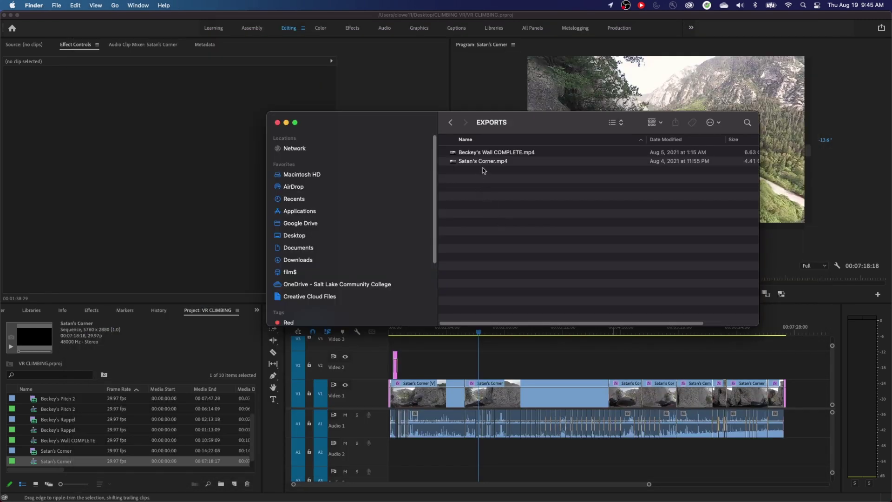
# Open Satan's Corner.mp4 from the EXPORTS folder with VLC
pyautogui.rightClick(482, 162)
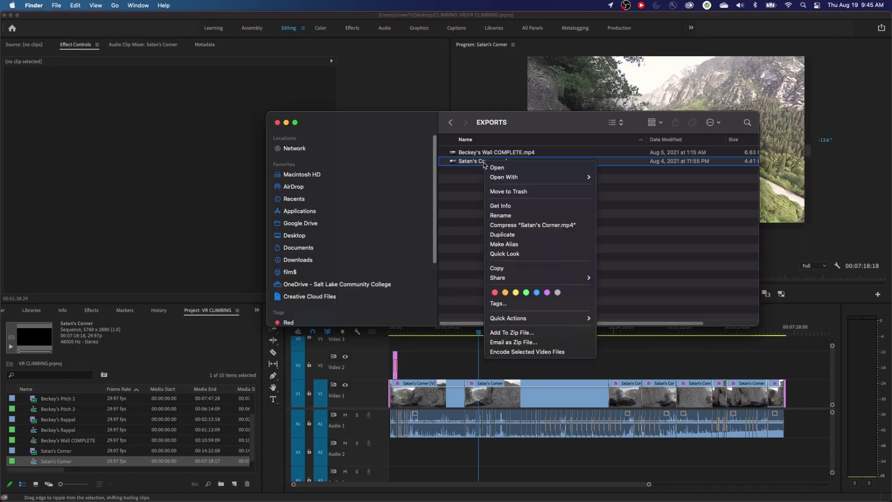
pyautogui.moveTo(528, 178)
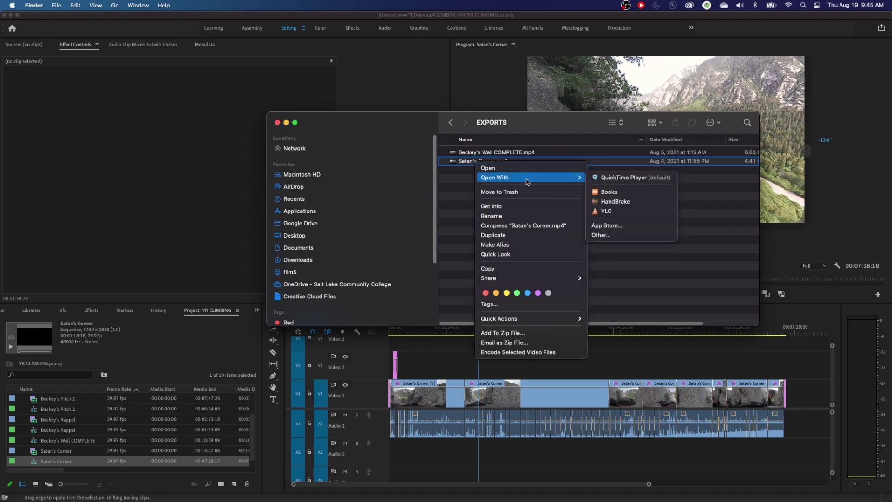
pyautogui.click(622, 212)
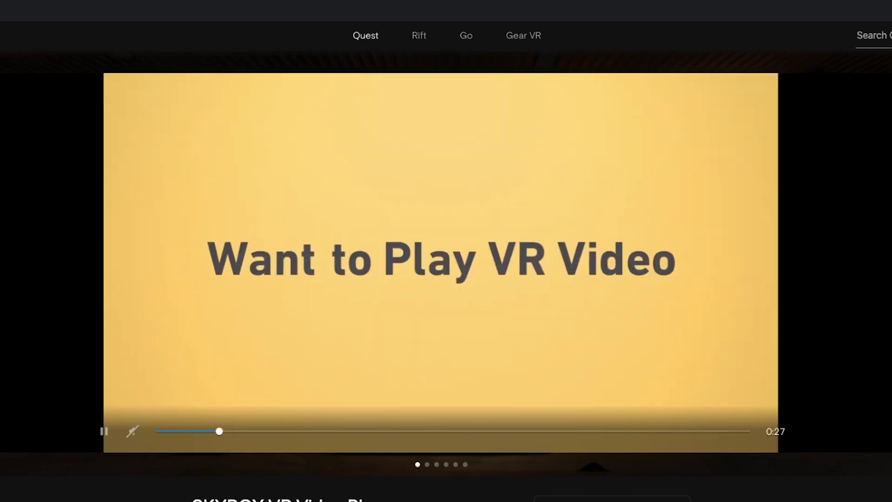
pyautogui.scroll(-1, 792, 250)
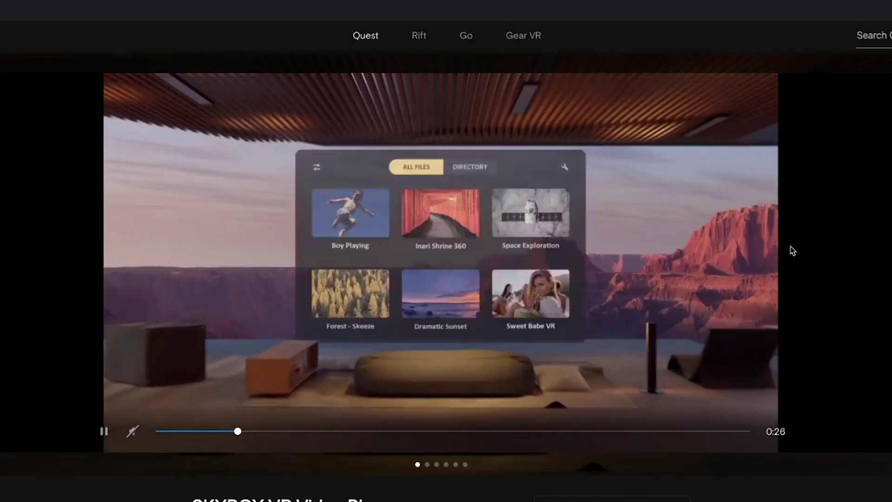
pyautogui.scroll(-1, 791, 251)
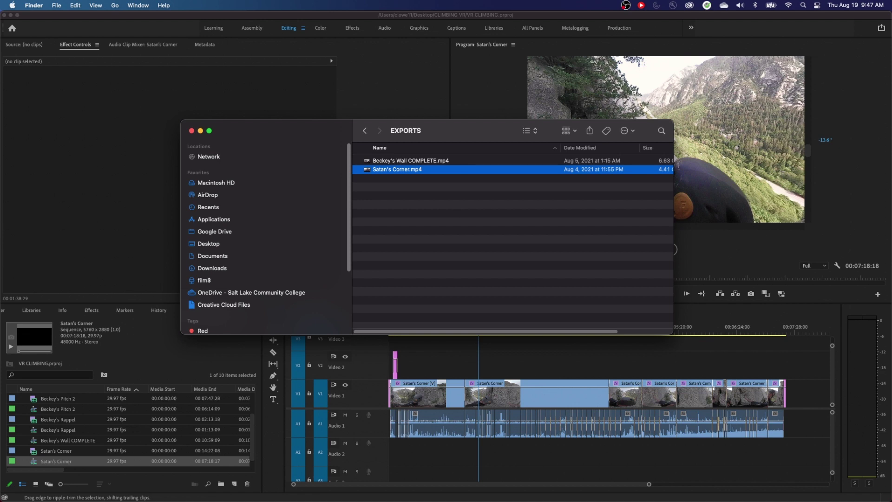
# Switch from Finder to Microsoft Edge showing the Satan's Corner YouTube video
pyautogui.press('super+Tab')
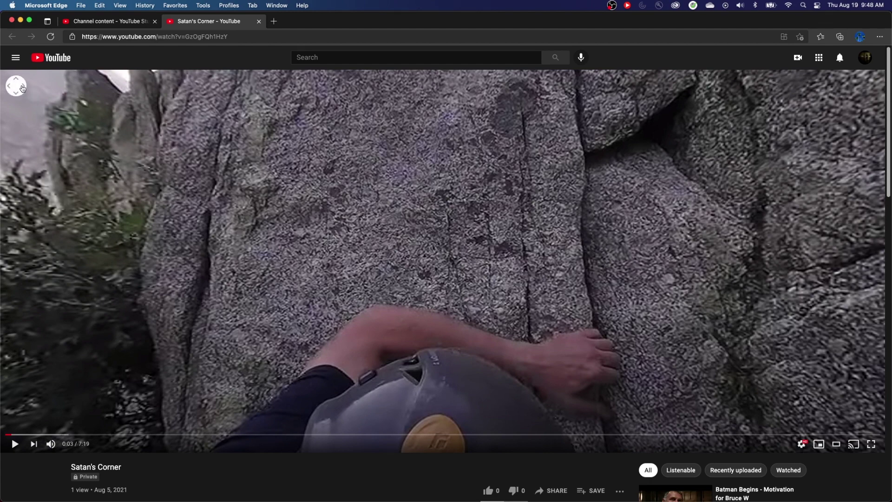
# Pan and tilt the 360° view across the rock, sky, climber's helmet and valley
pyautogui.click(22, 89)
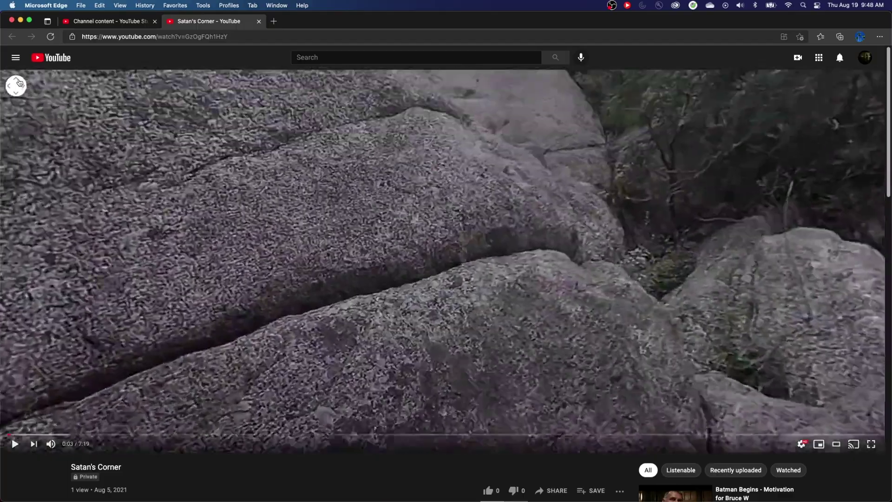
pyautogui.click(19, 82)
pyautogui.click(16, 93)
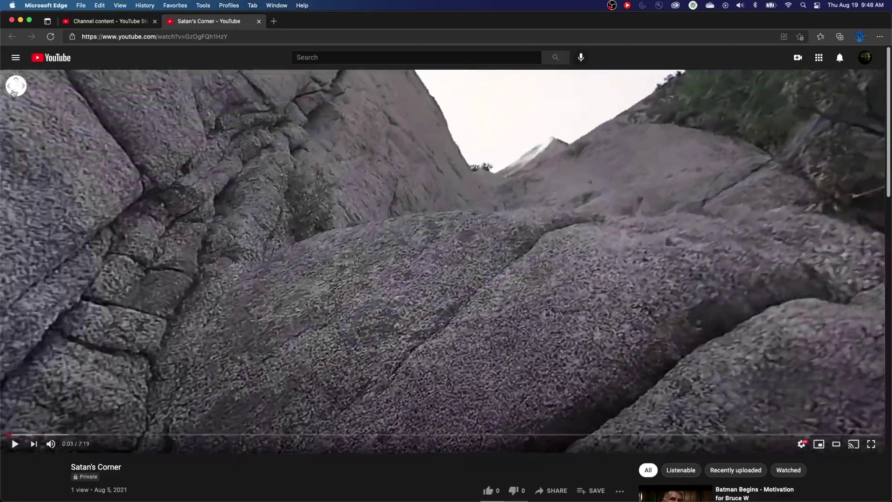
pyautogui.click(15, 92)
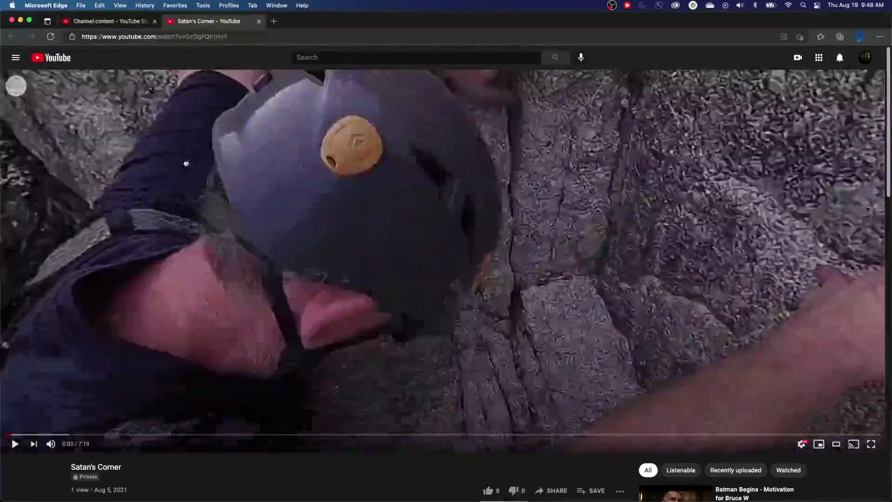
pyautogui.moveTo(185, 163); pyautogui.dragTo(205, 217)
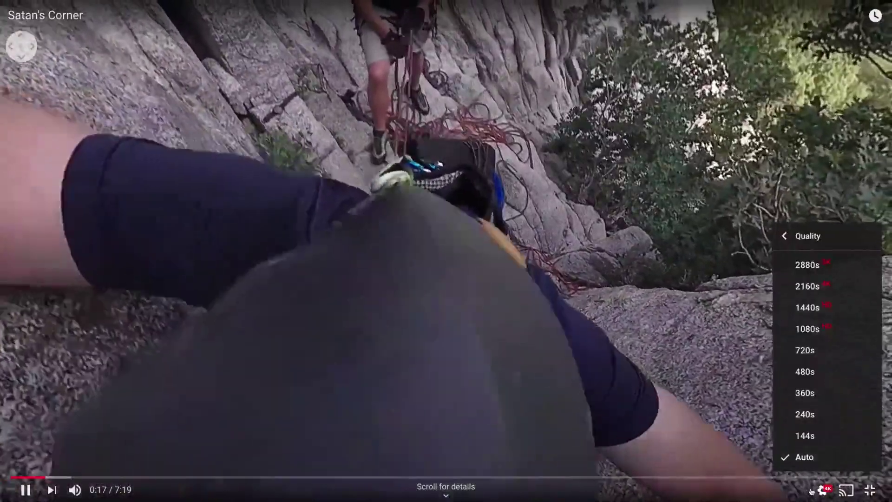
# Close the Quality list and return to the main playback settings menu
pyautogui.click(820, 490)
pyautogui.click(820, 490)
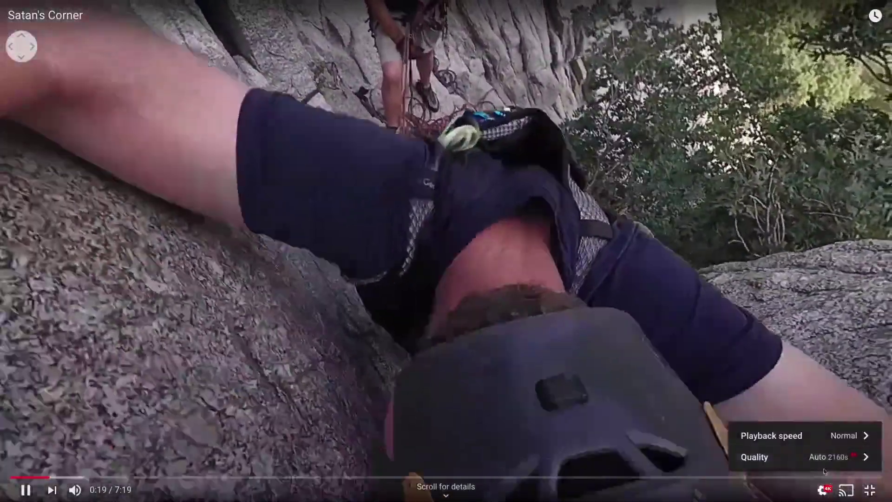